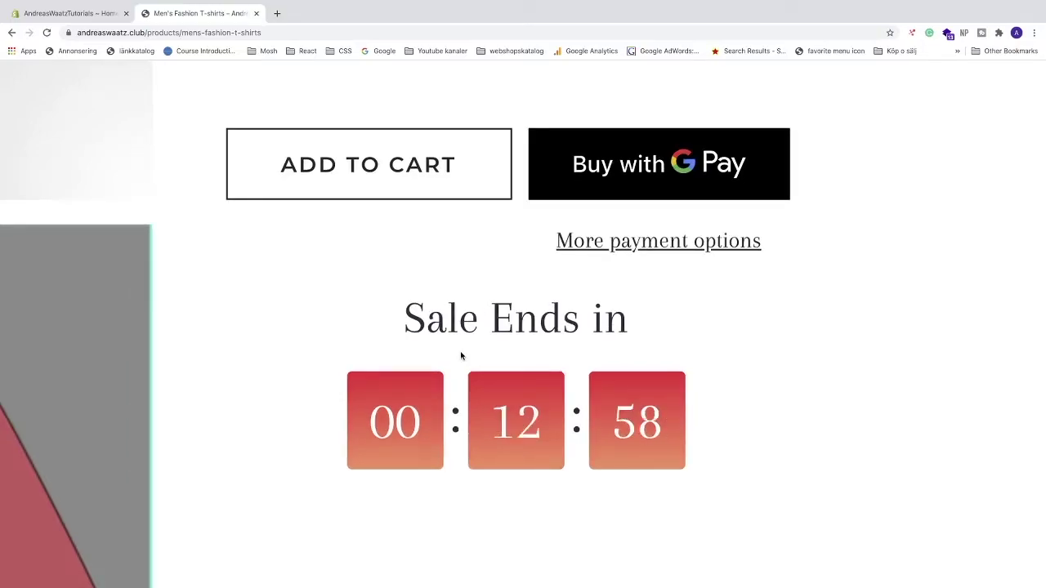
- From the store admin, search the Shopify App Store for 'ultimate sales boost'
left_click(82, 14)
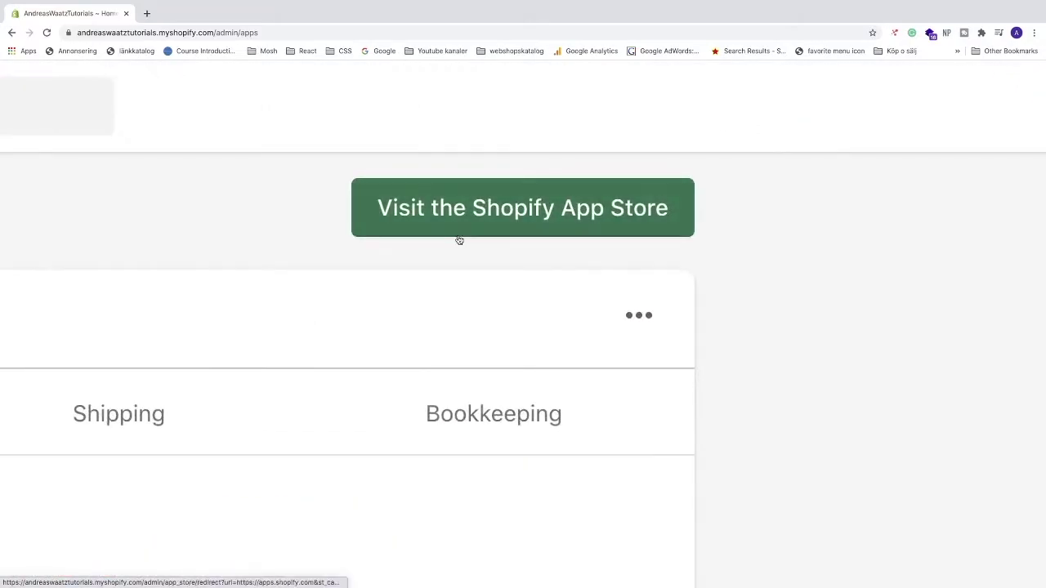
left_click(479, 222)
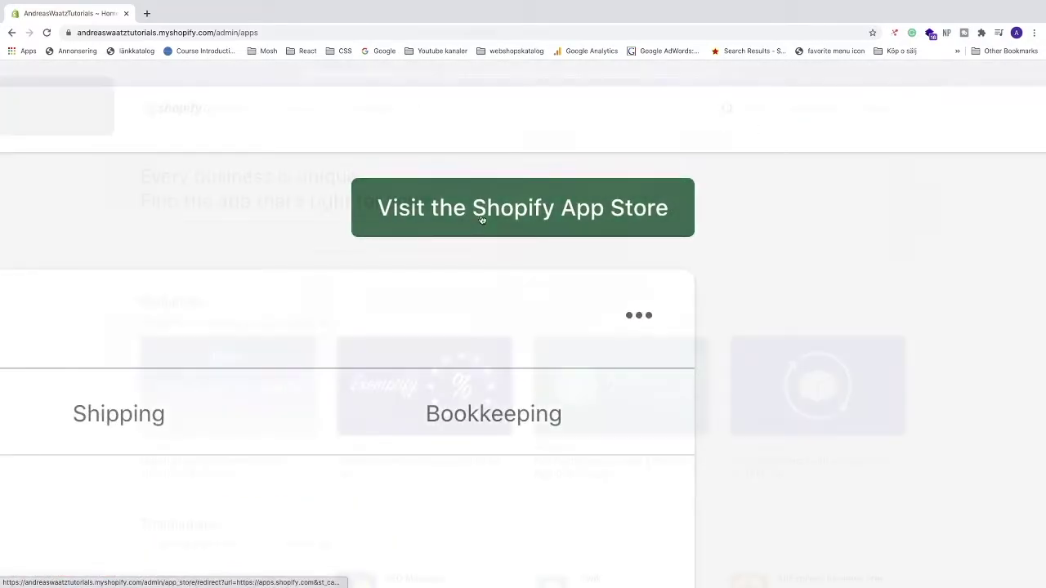
left_click(182, 237)
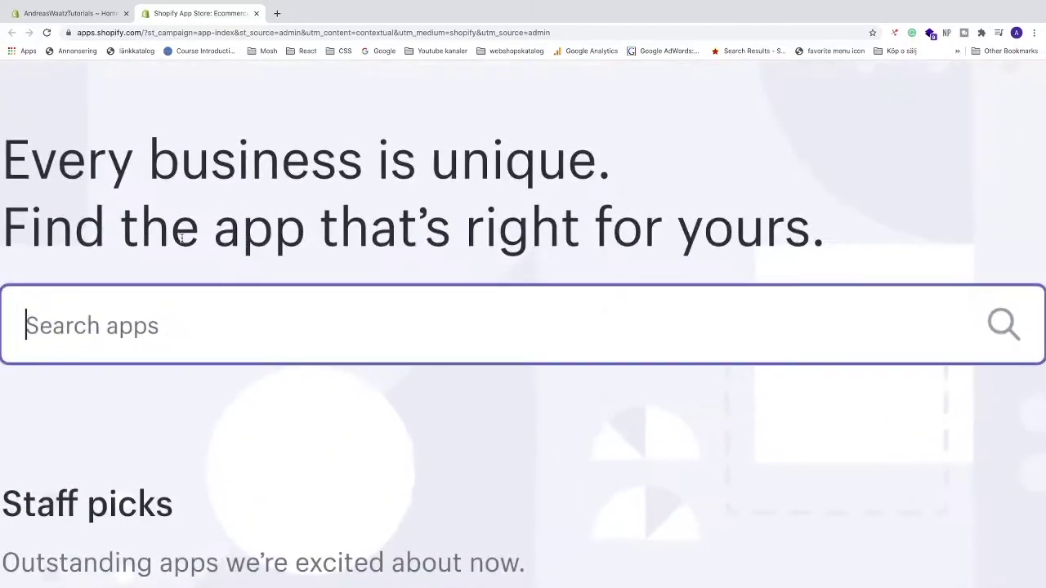
type("ul")
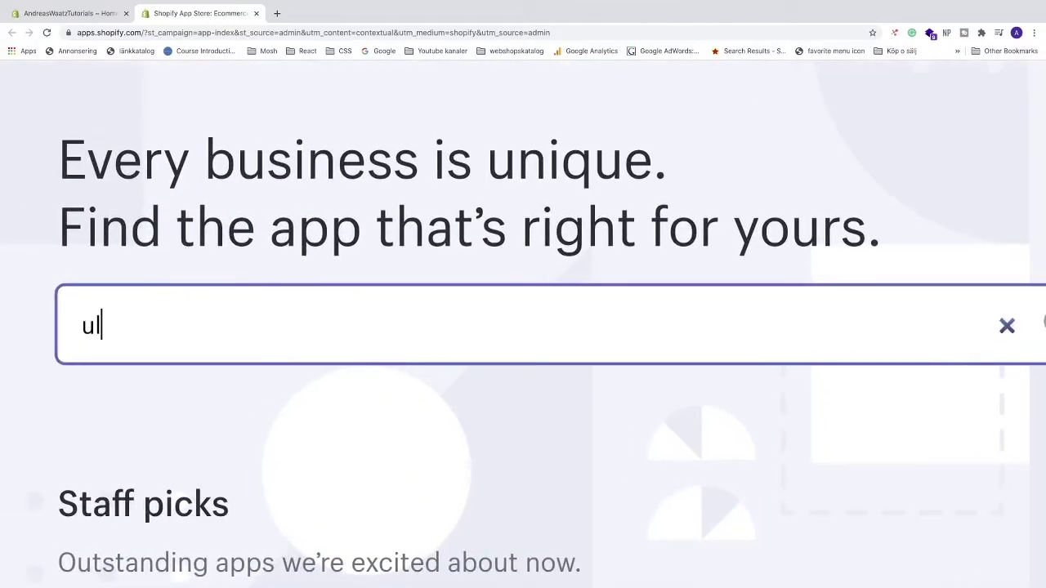
type("timate sales boost")
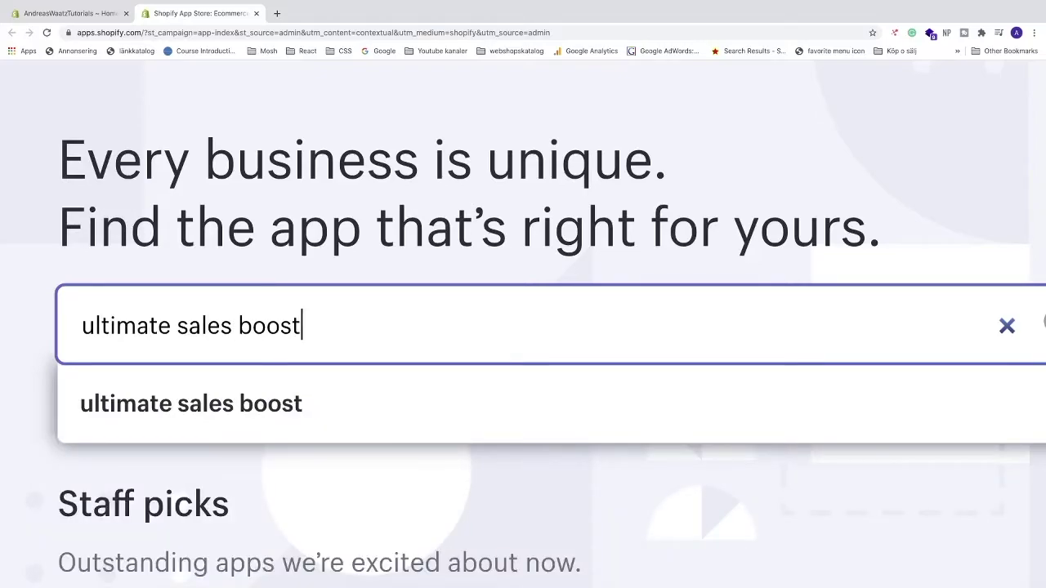
key("Return")
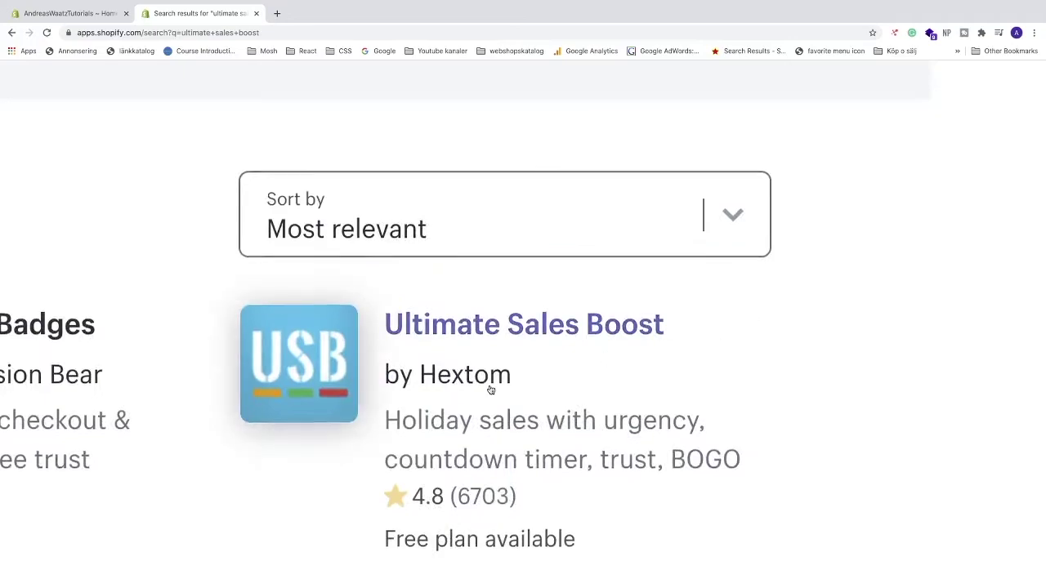
- Open the Ultimate Sales Boost app listing and look over its details
scroll(497, 360, "down", 1)
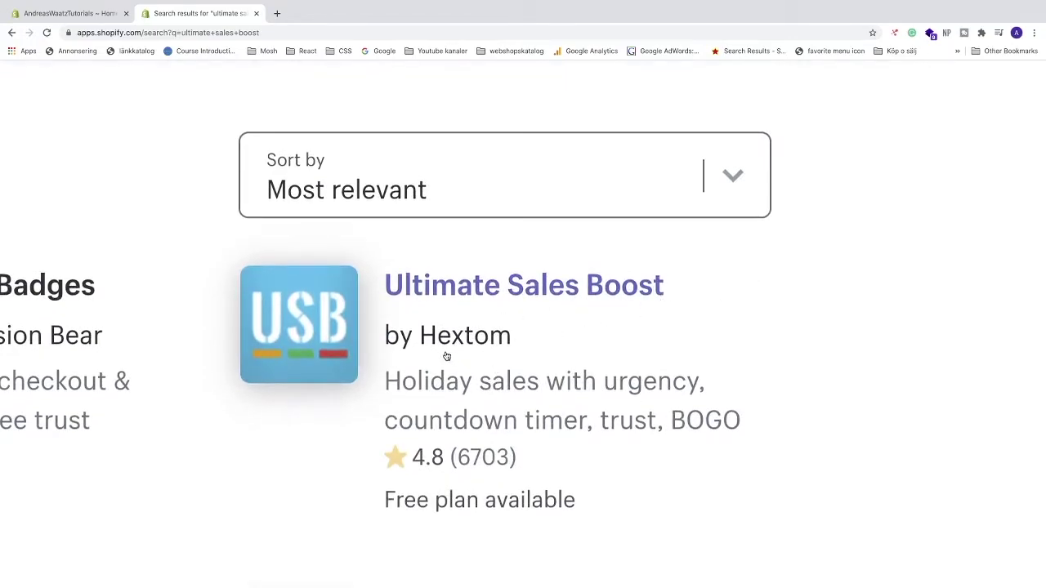
left_click(504, 291)
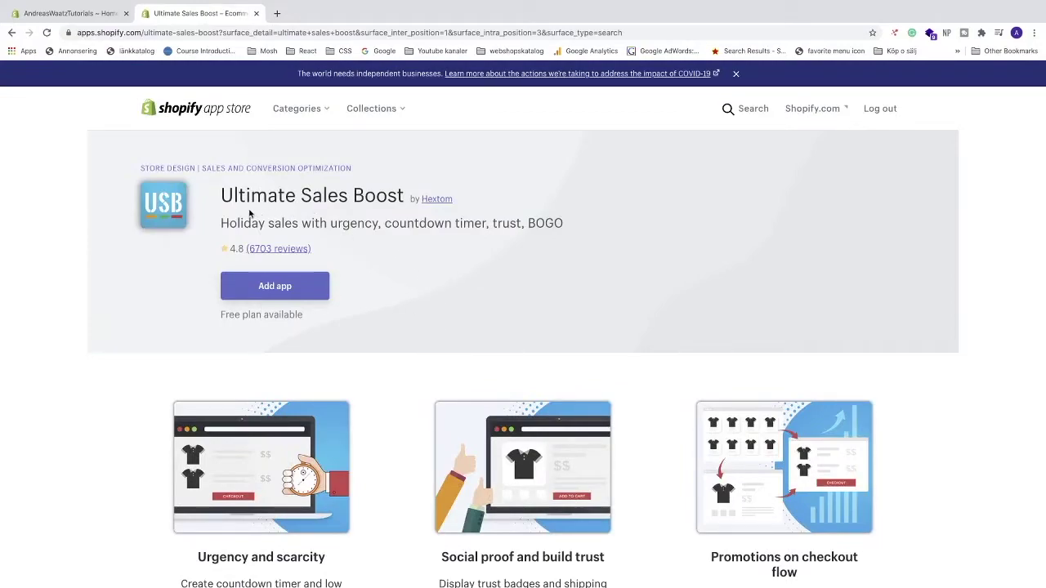
scroll(432, 245, "down", 10)
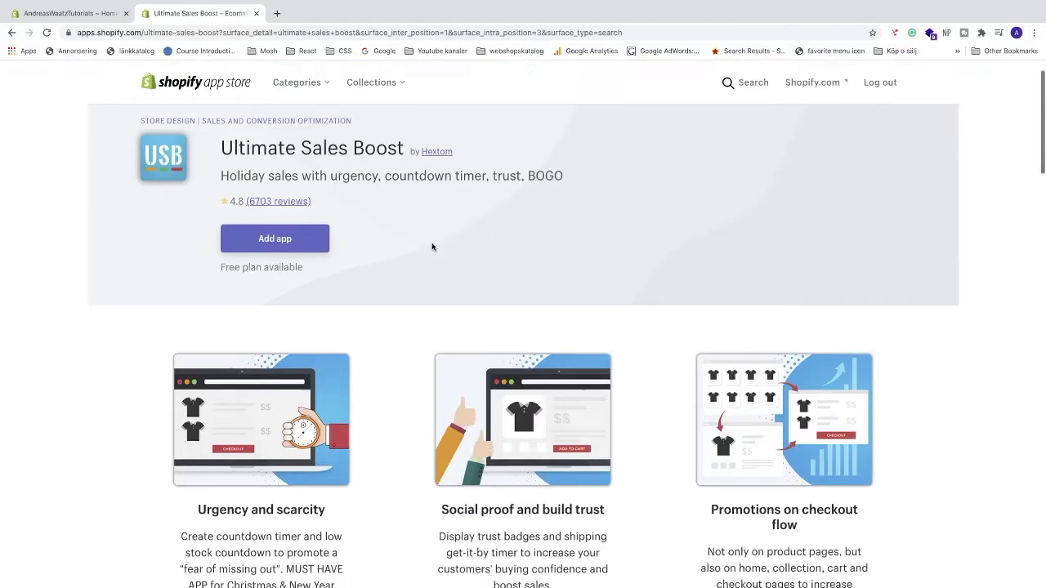
scroll(256, 325, "down", 20)
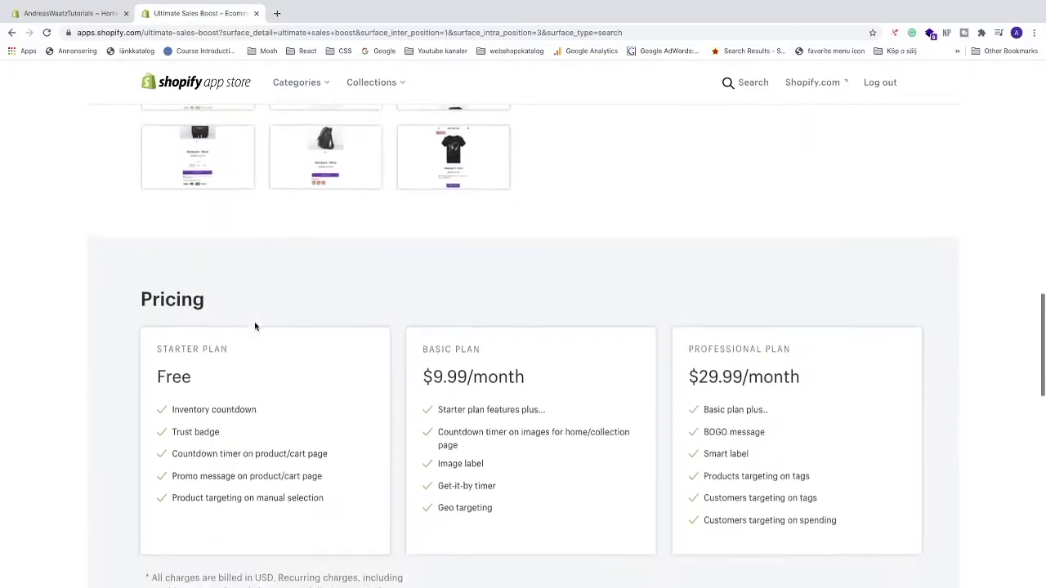
scroll(254, 327, "up", 3)
scroll(254, 327, "up", 20)
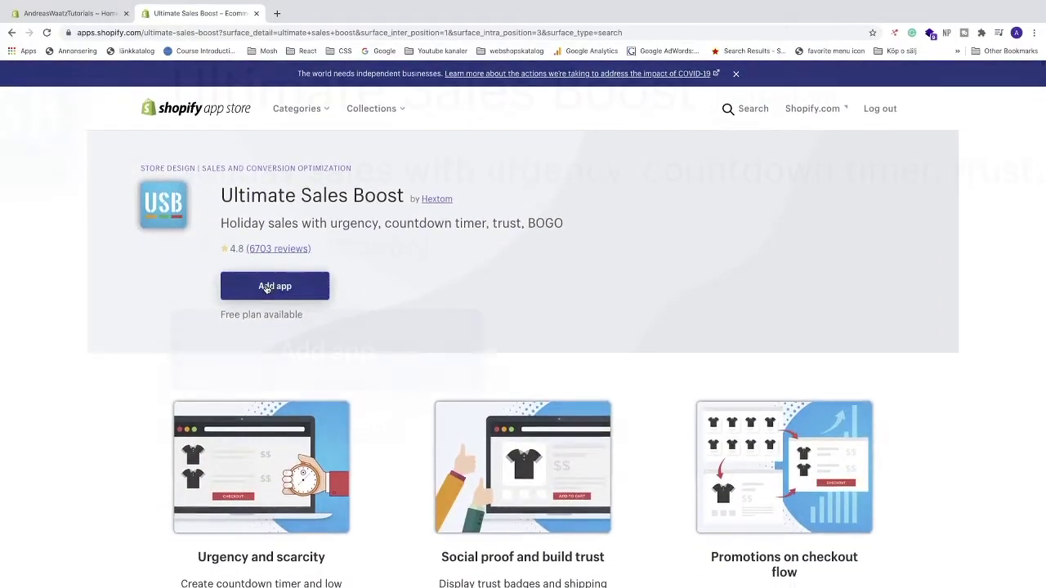
scroll(266, 287, "up", 5)
- Install Ultimate Sales Boost and bring the Flash Sale template card into view on its dashboard
left_click(311, 357)
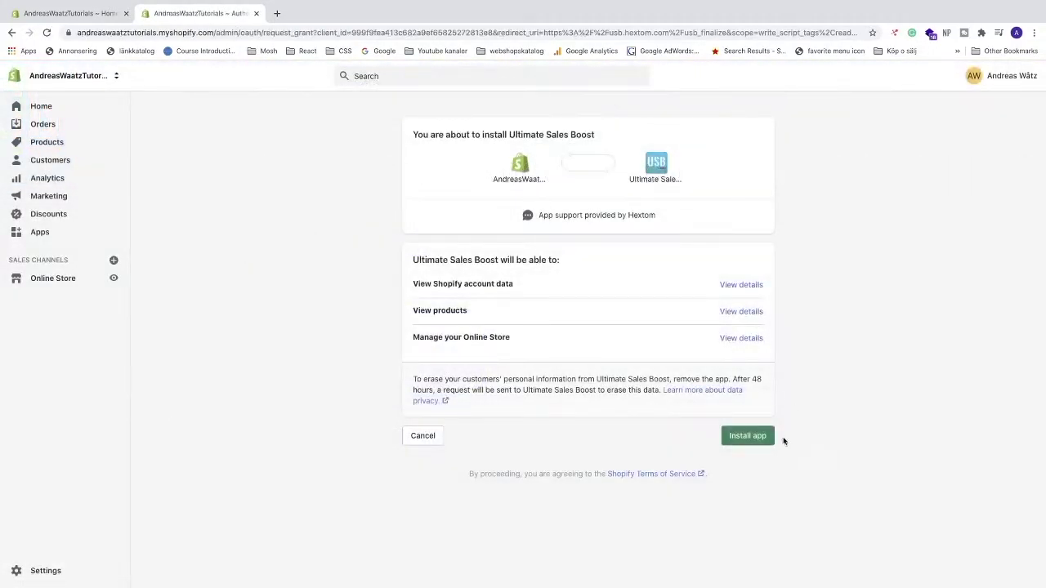
scroll(747, 439, "up", 5)
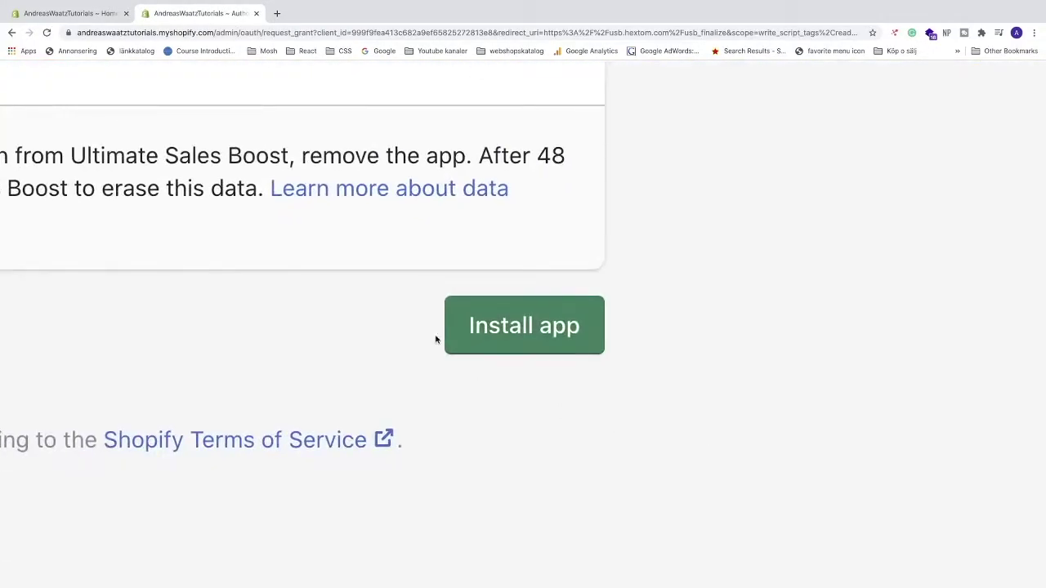
left_click(507, 328)
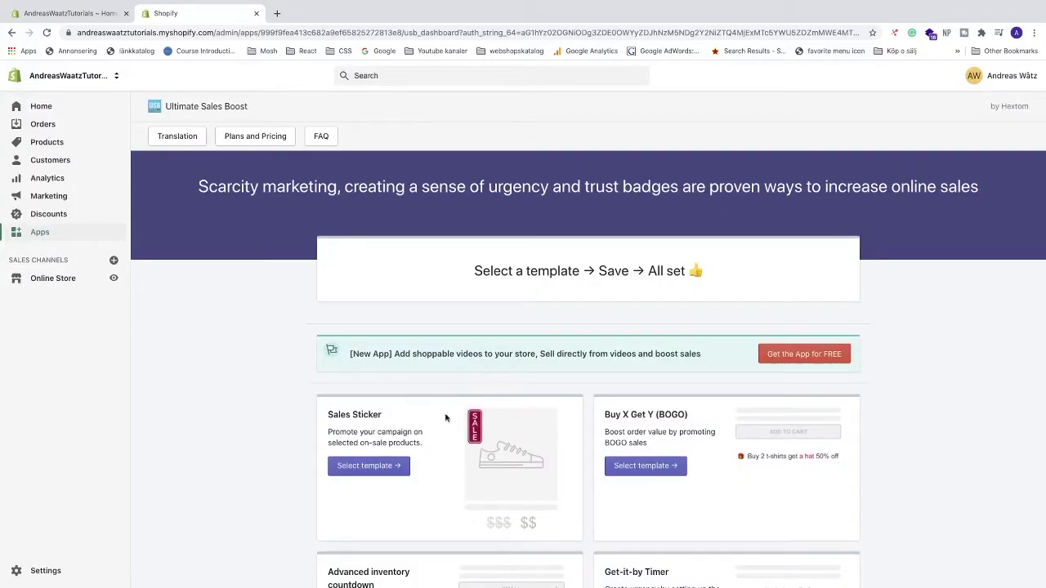
scroll(294, 424, "down", 1)
scroll(294, 424, "down", 5)
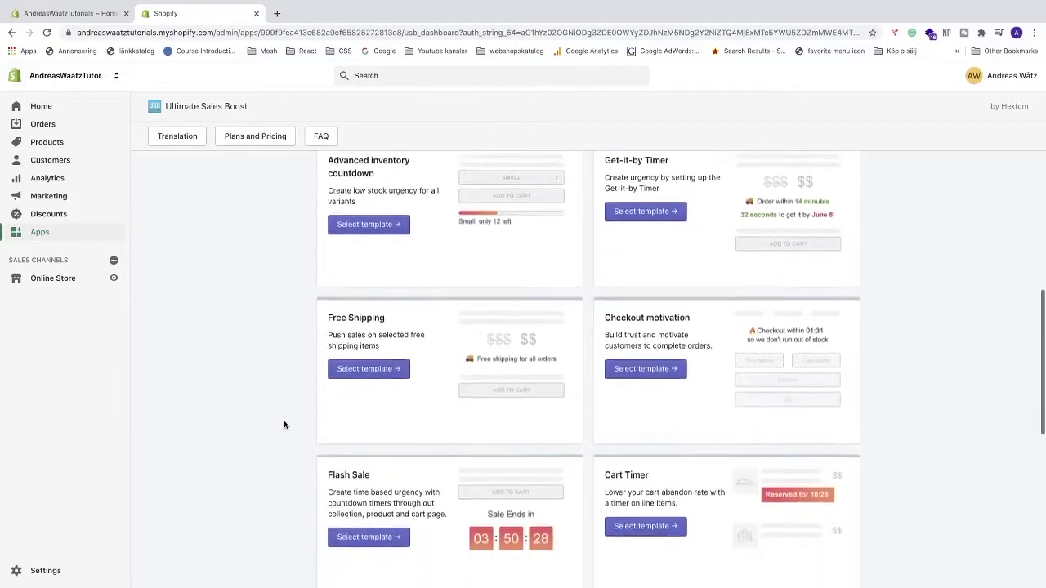
scroll(285, 424, "up", 3)
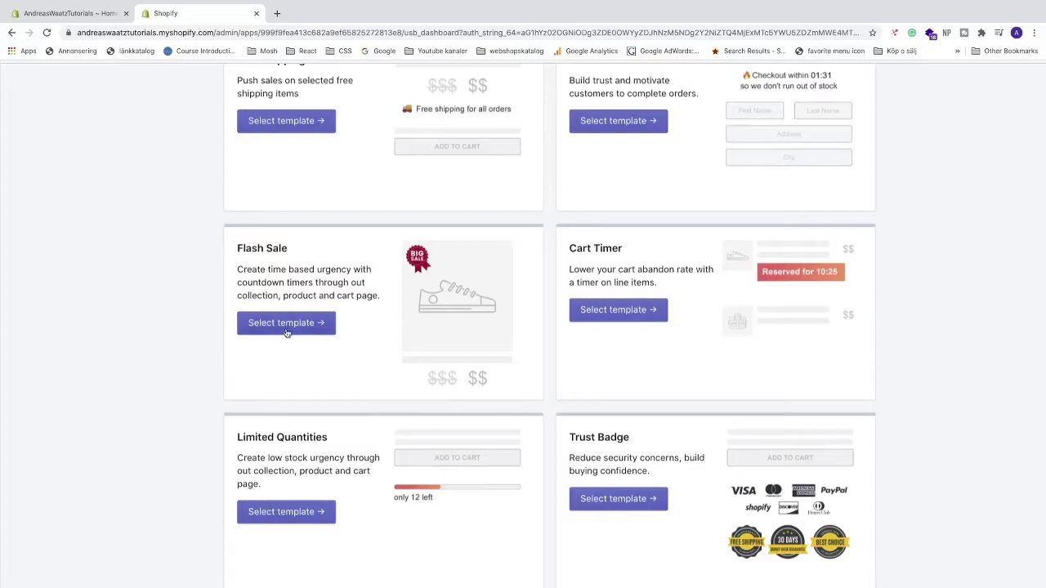
- Start a campaign from the Flash Sale template and review its 'Sale Ends in' countdown timer
left_click(286, 323)
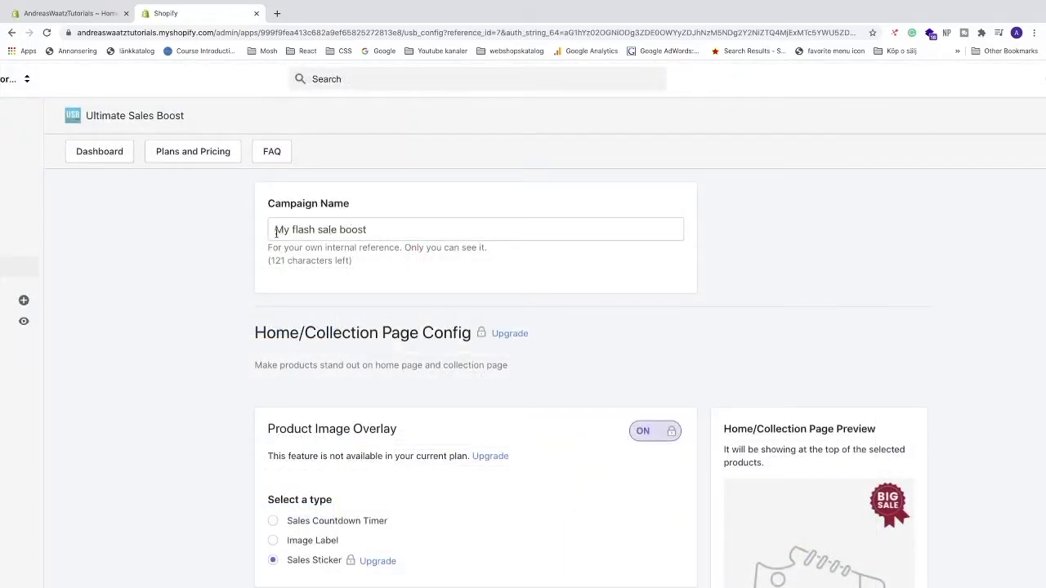
scroll(228, 325, "down", 15)
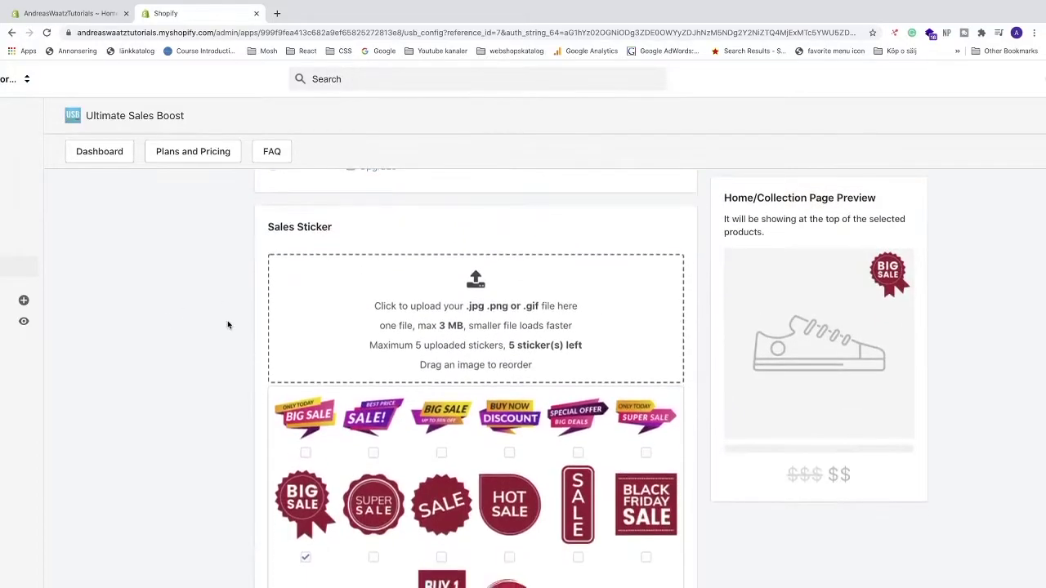
scroll(228, 325, "down", 8)
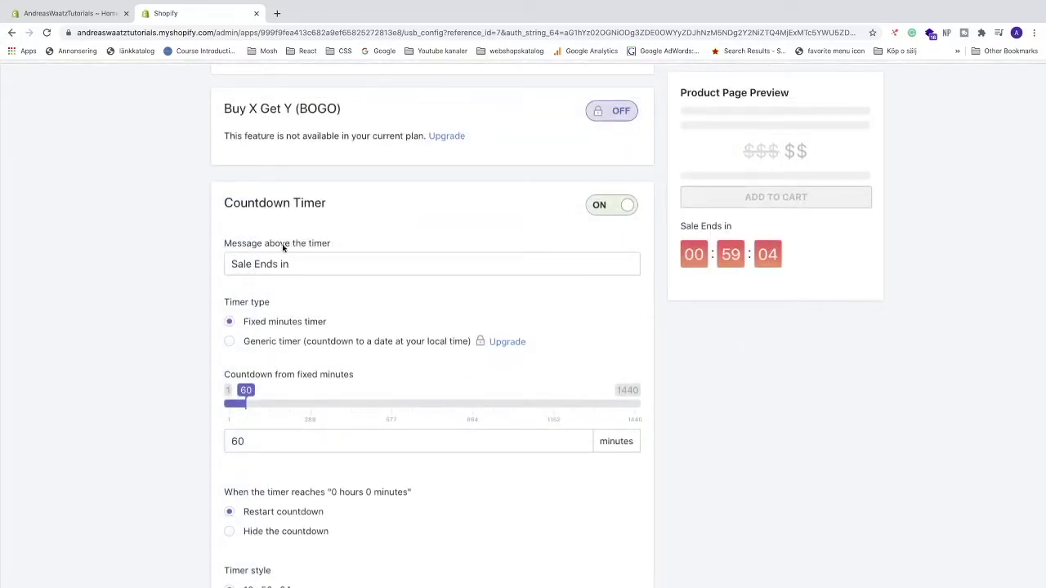
left_click_drag(295, 263, 227, 263)
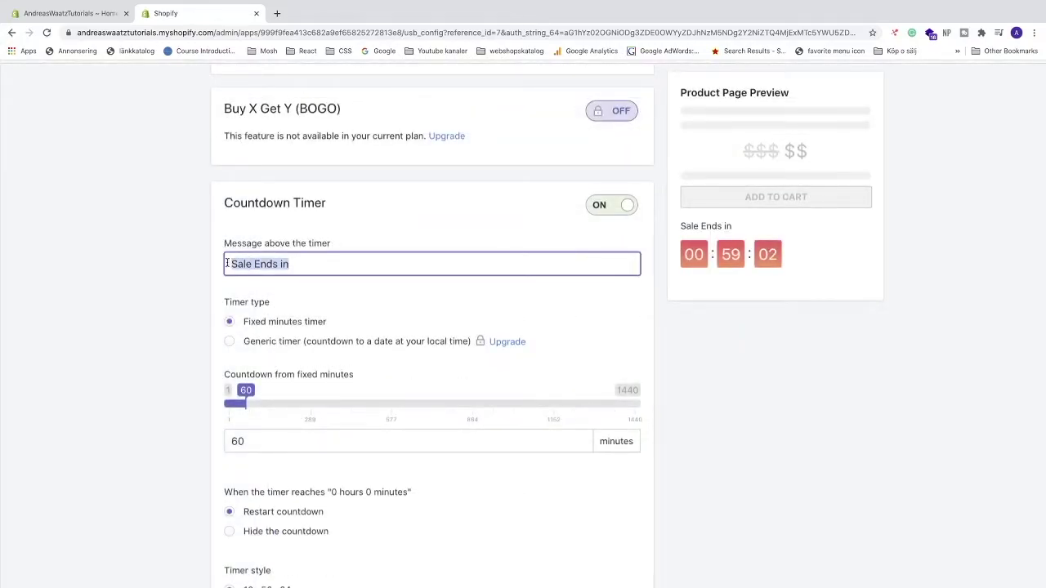
left_click(296, 263)
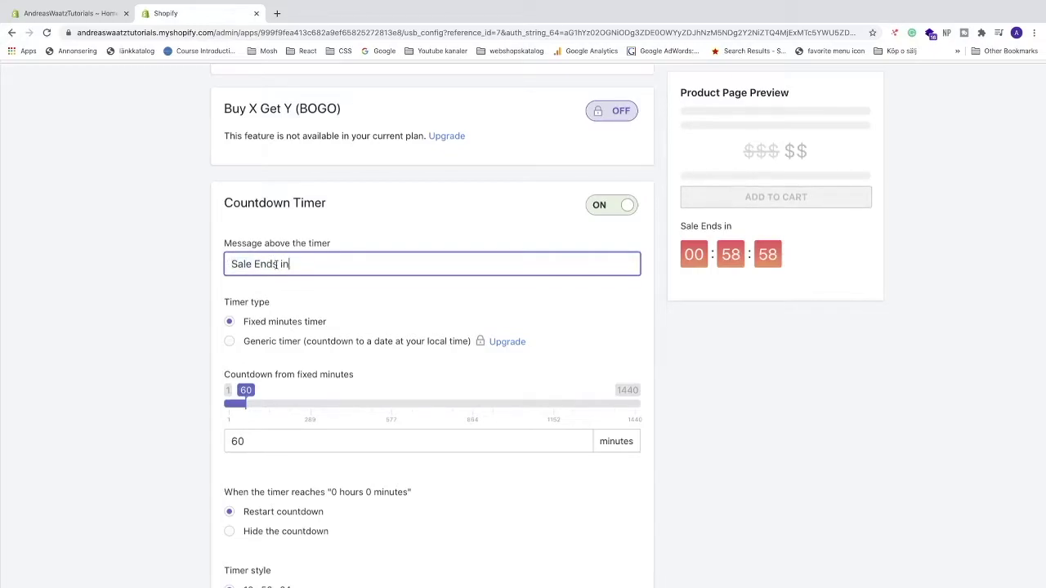
left_click_drag(676, 229, 740, 230)
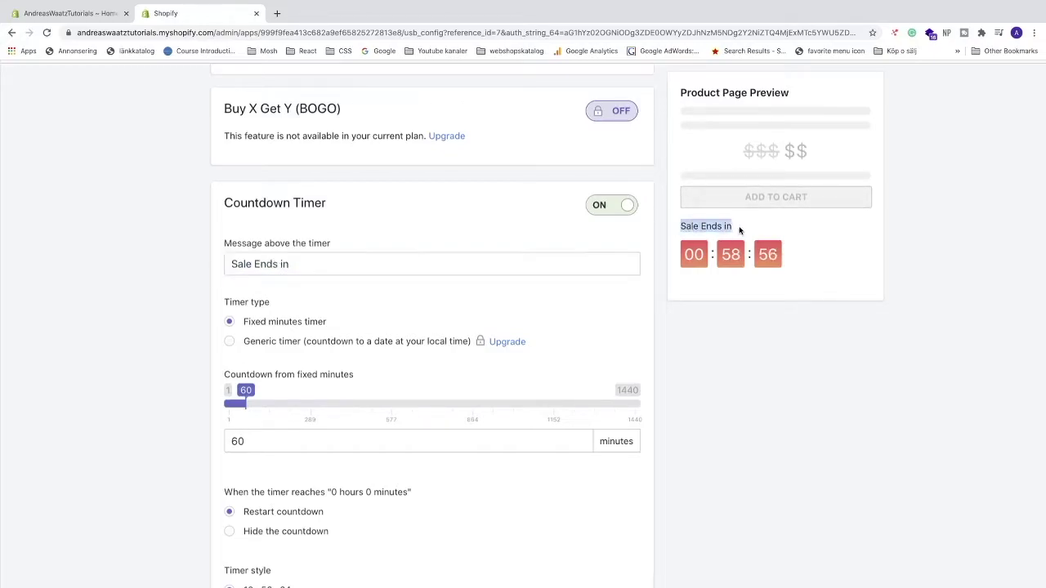
left_click(724, 228)
scroll(326, 278, "down", 1)
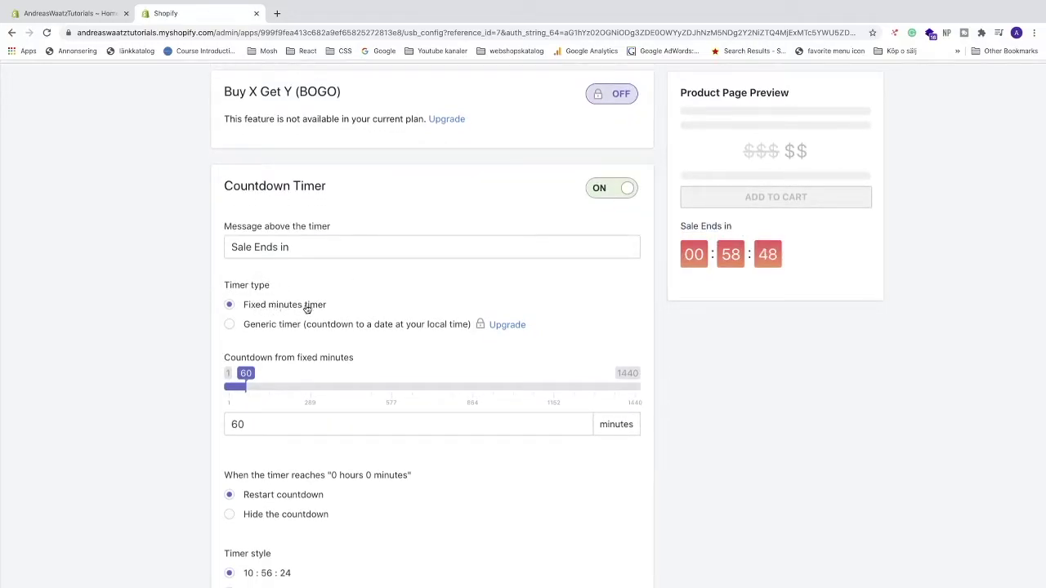
left_click(228, 324)
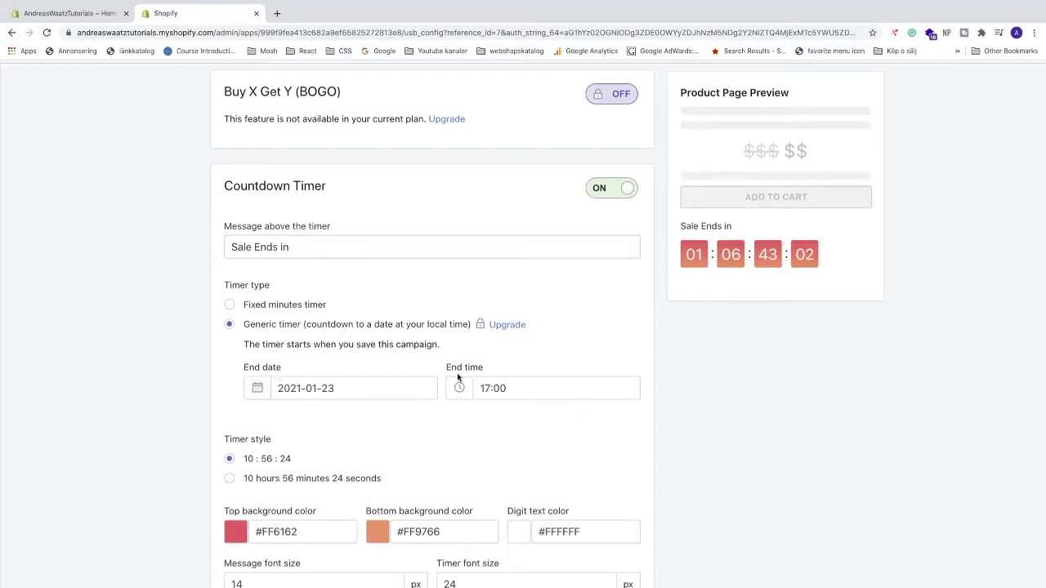
left_click(230, 307)
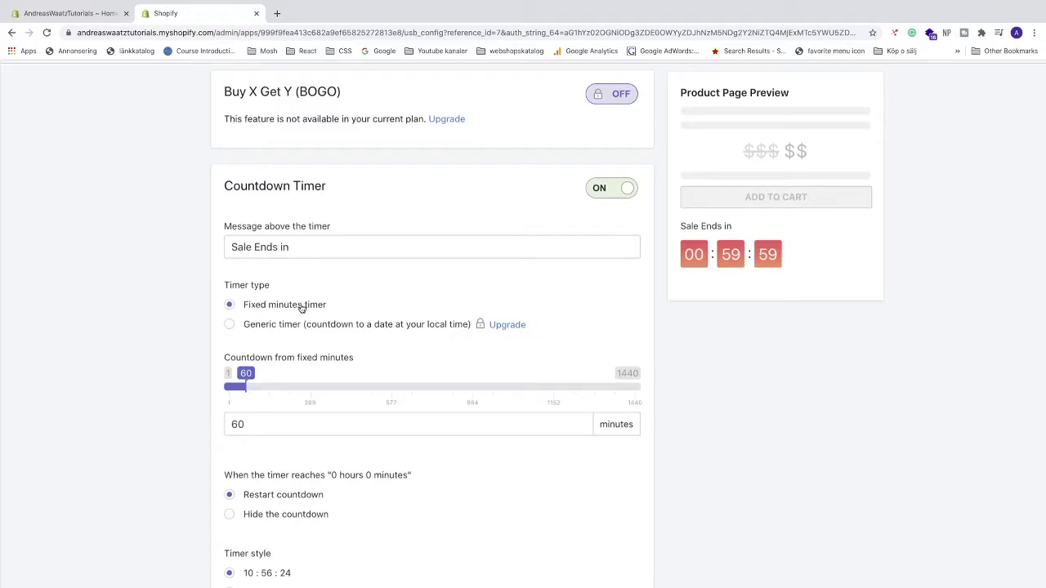
left_click_drag(245, 386, 679, 390)
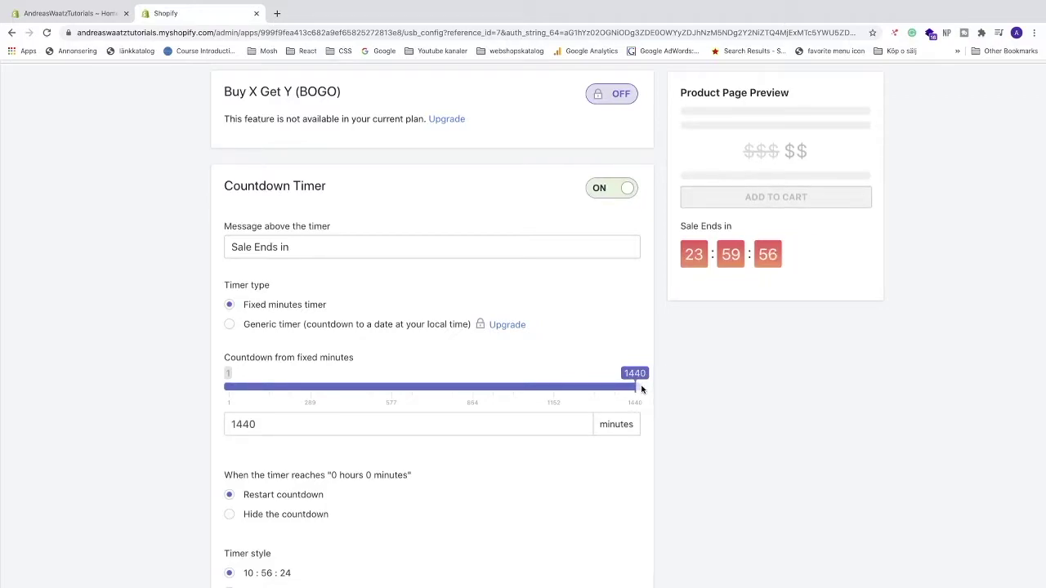
left_click_drag(637, 390, 186, 428)
left_click(259, 424)
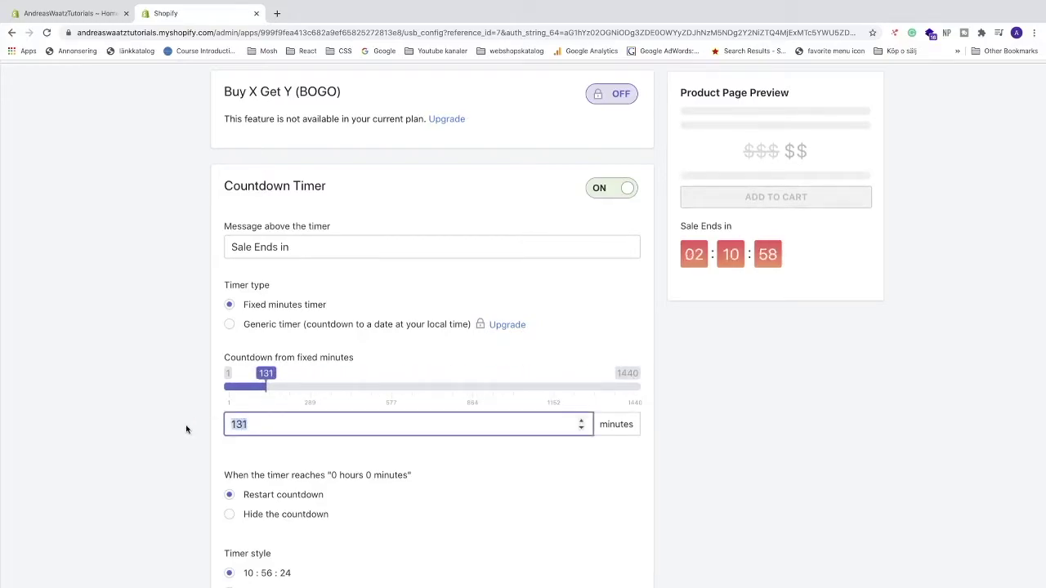
type("60")
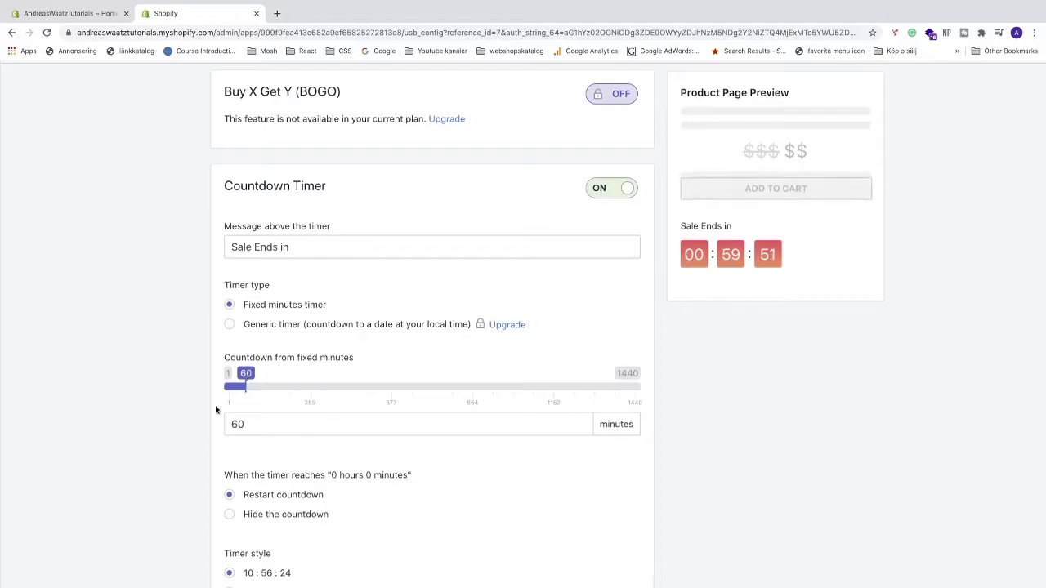
scroll(311, 398, "down", 1)
scroll(310, 396, "down", 2)
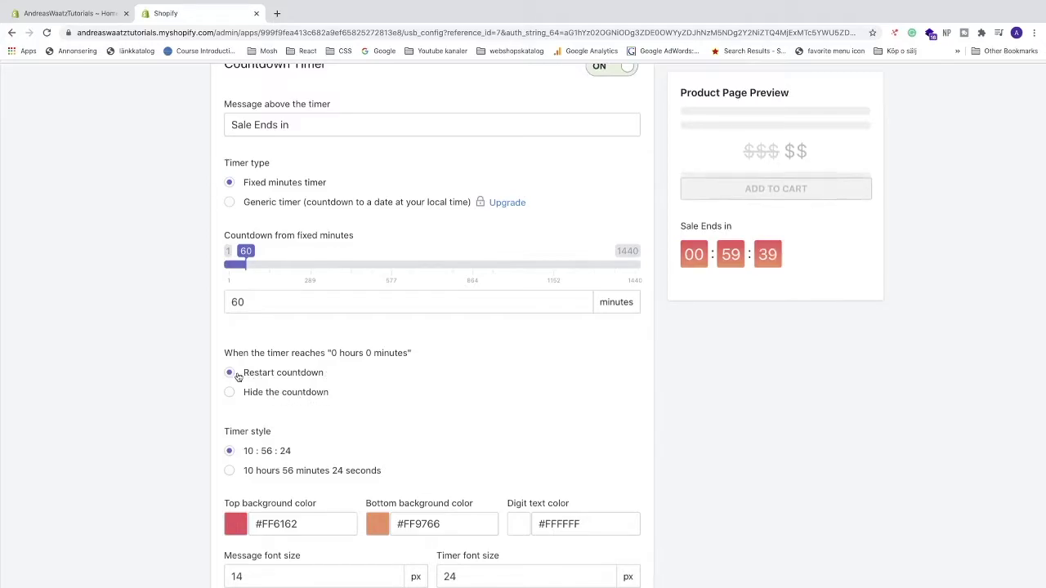
scroll(254, 378, "down", 2)
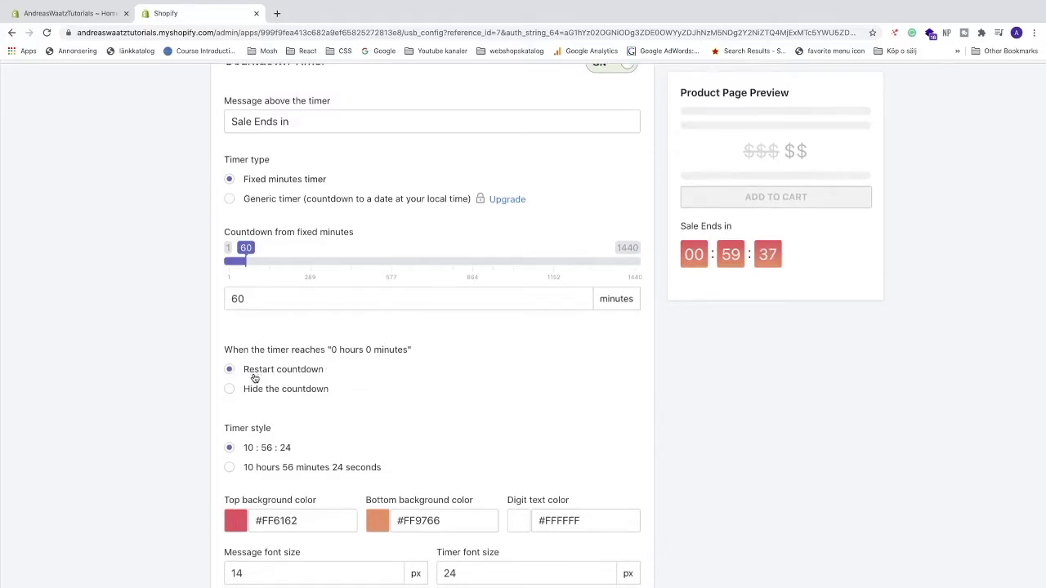
scroll(263, 359, "down", 1)
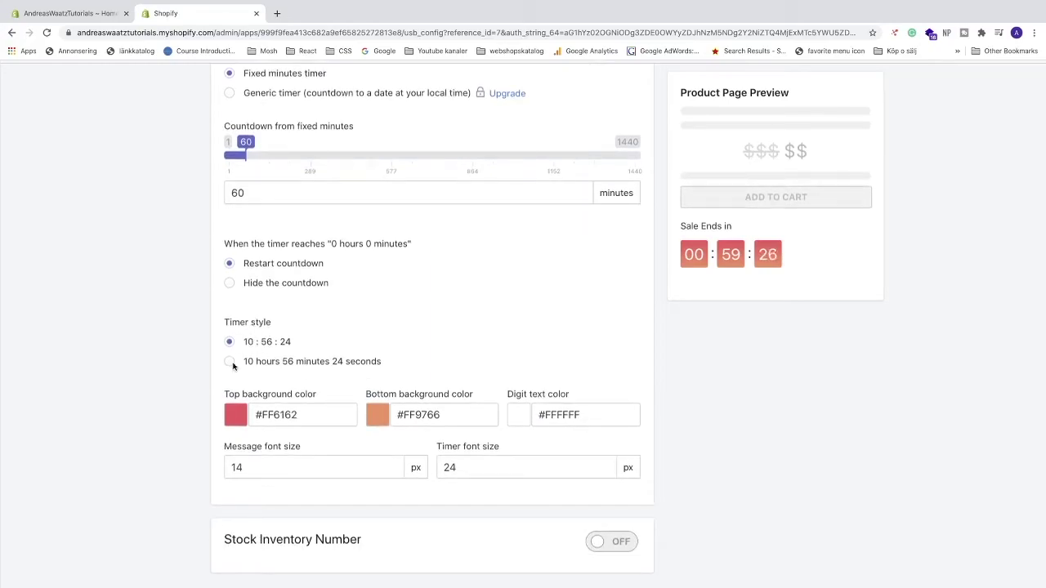
left_click(232, 361)
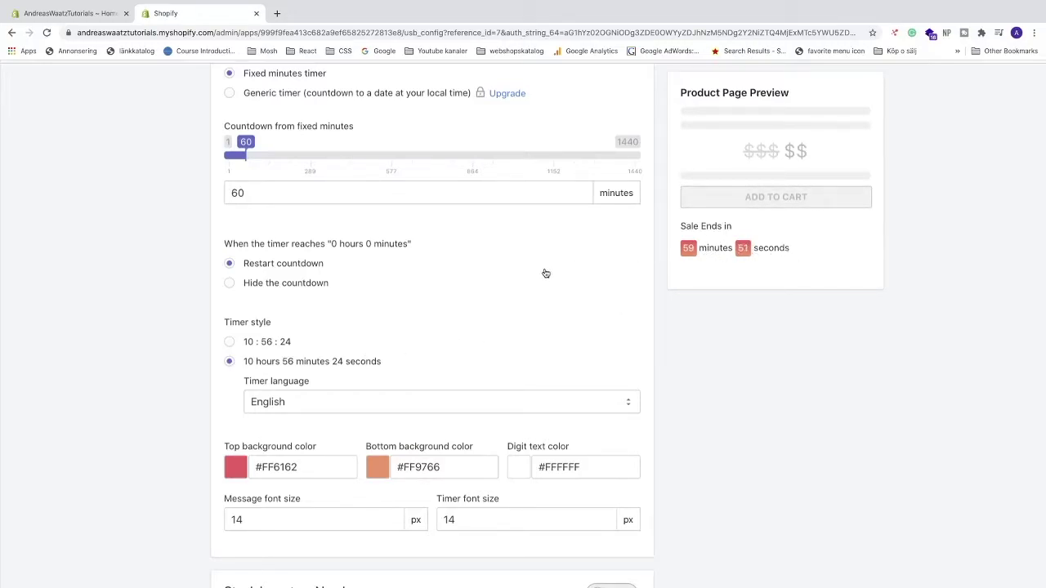
left_click(290, 406)
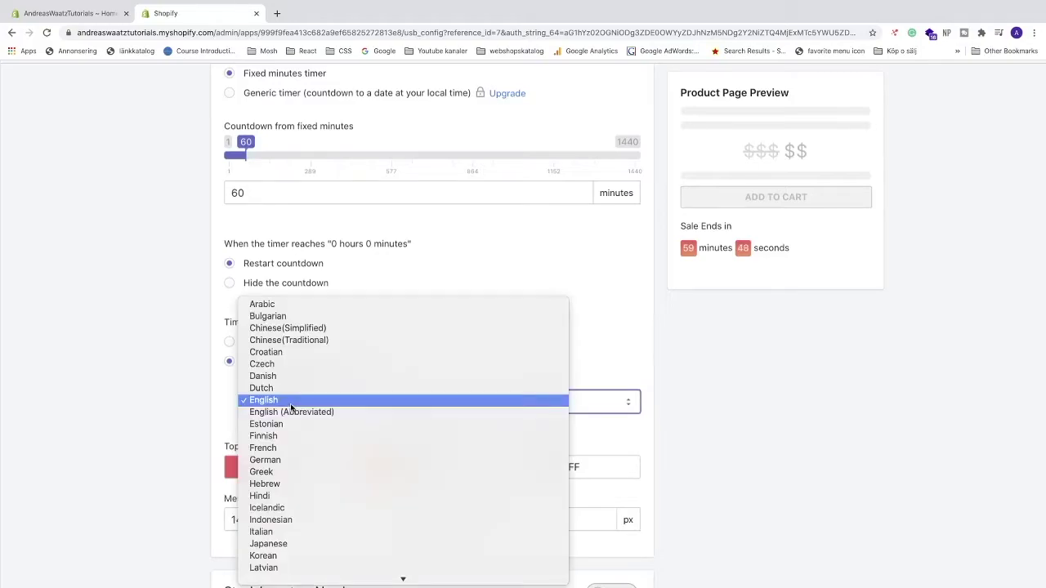
left_click(291, 401)
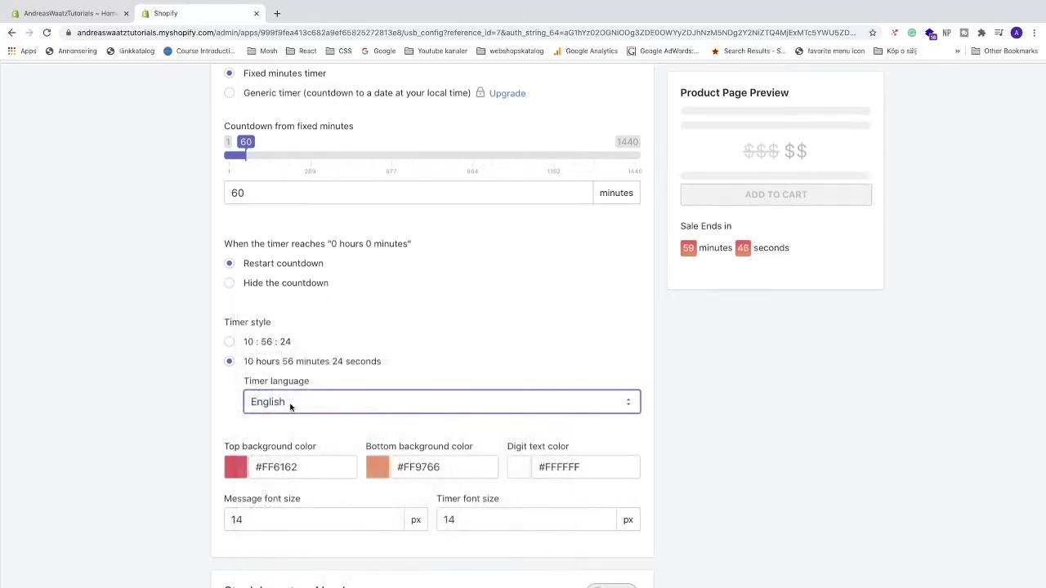
left_click(233, 344)
scroll(232, 343, "down", 1)
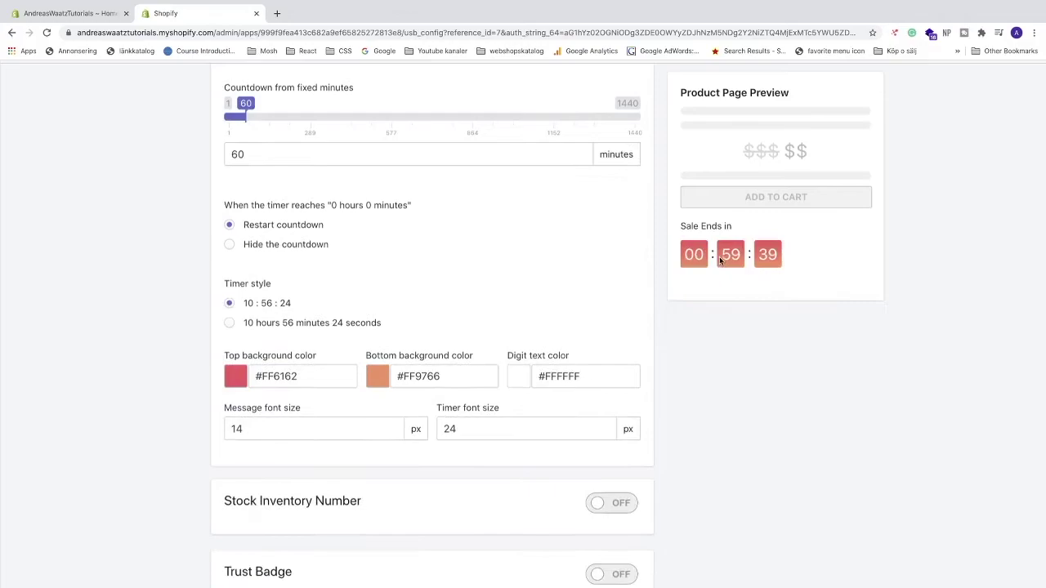
- Set the countdown's top background colour to red #fa3a3a
left_click(237, 378)
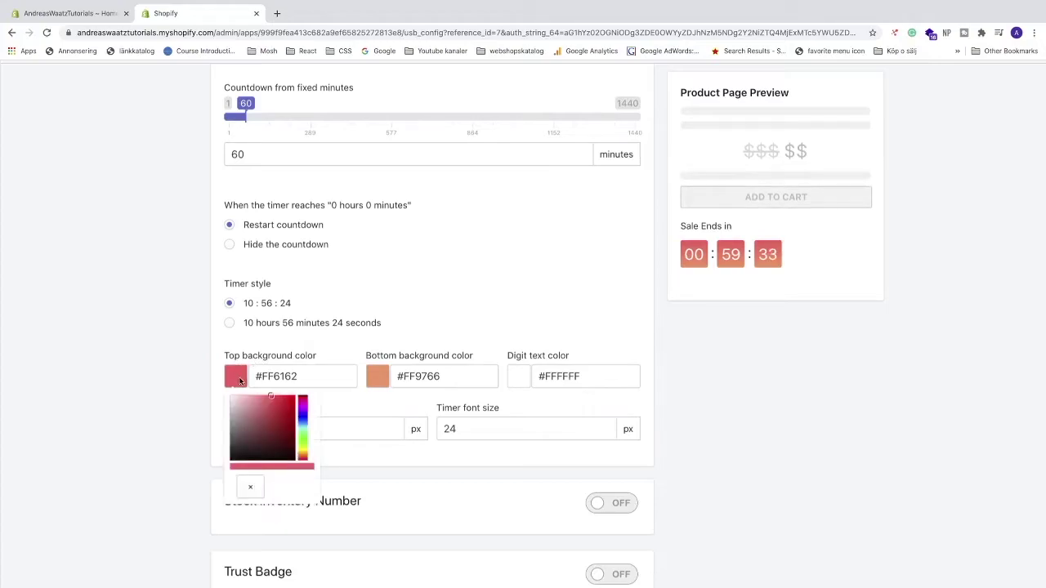
mouse_move(270, 408)
left_mouse_down()
mouse_move(286, 418)
mouse_move(280, 397)
left_mouse_up()
double_click(278, 376)
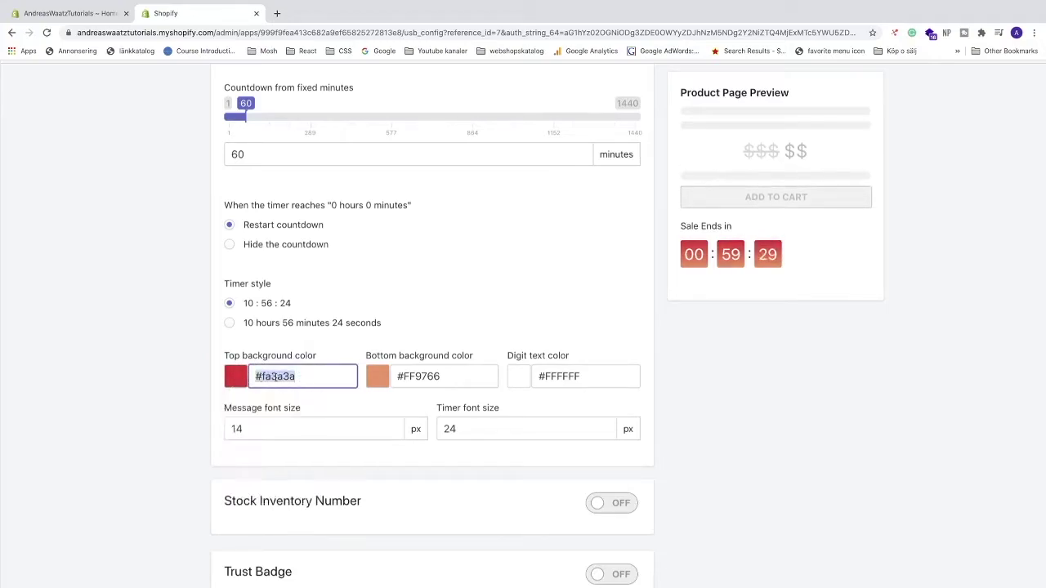
left_click(302, 375)
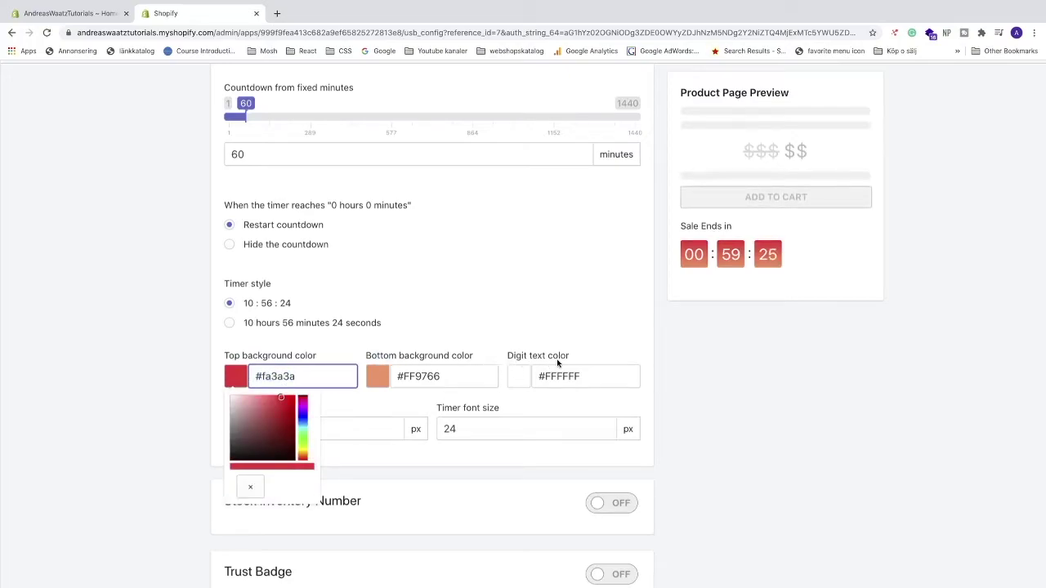
left_click(596, 357)
- Enlarge the message font to 28 px and the timer digits to 34 px
scroll(278, 389, "down", 1)
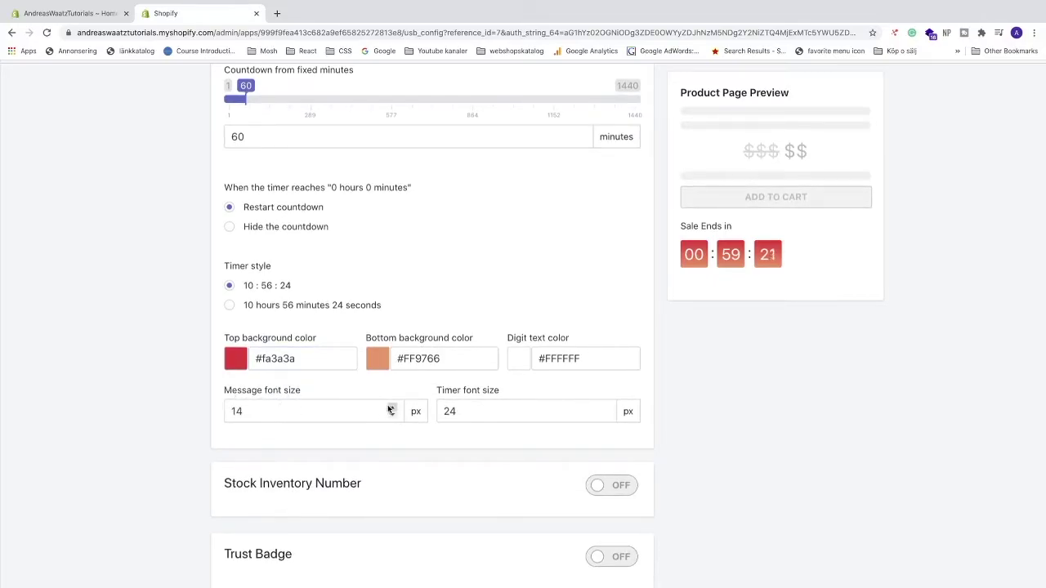
left_click_drag(391, 410, 392, 410)
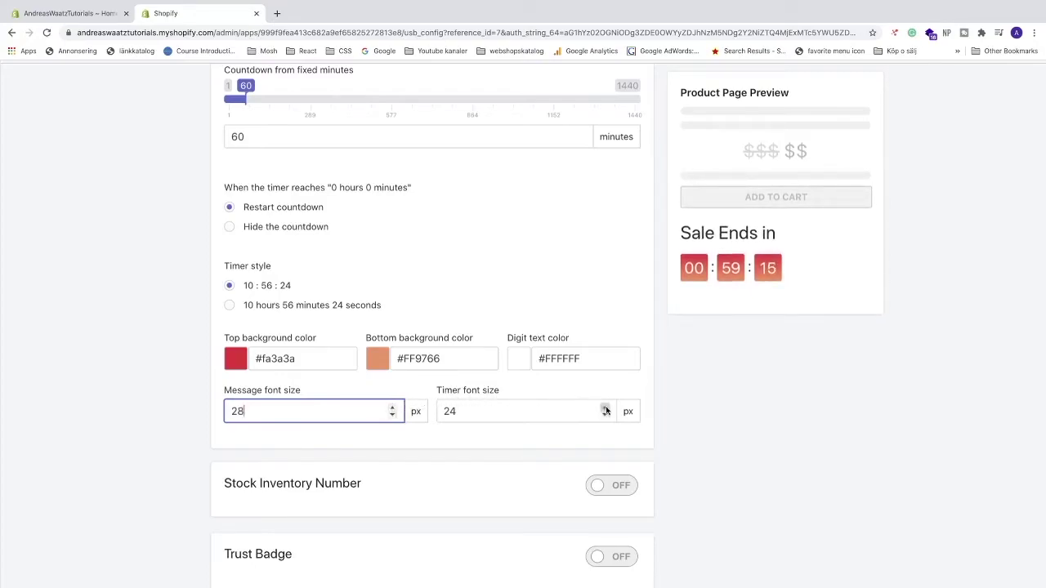
left_click_drag(606, 411, 605, 411)
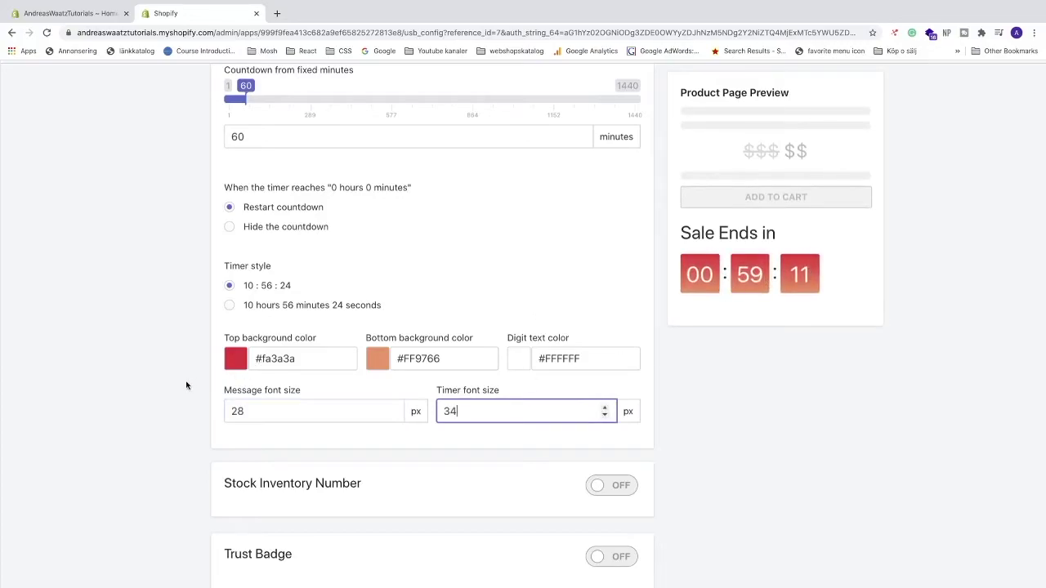
- Centre-align the countdown timer on the product page
scroll(187, 386, "down", 3)
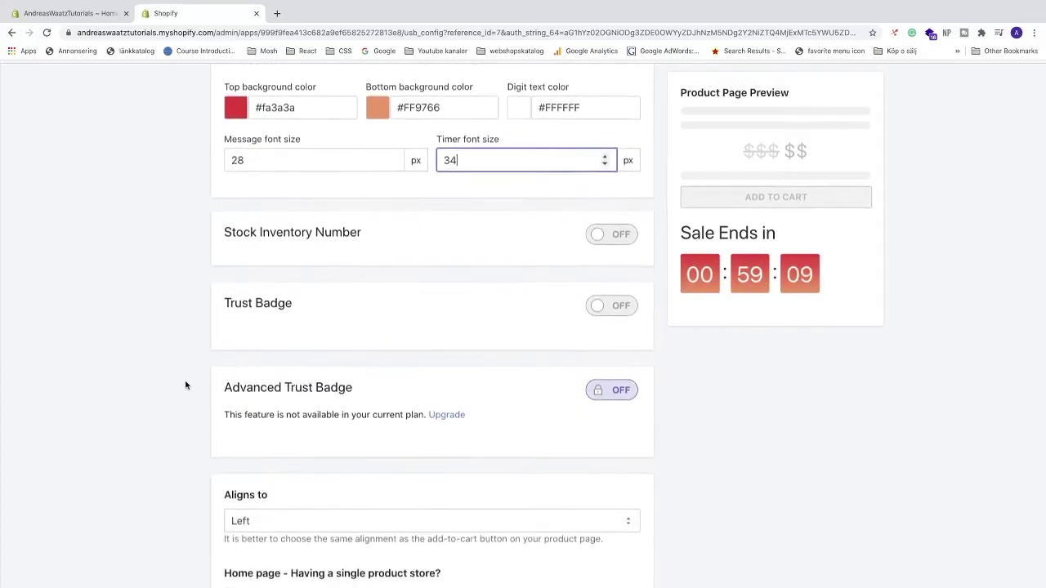
scroll(186, 386, "down", 2)
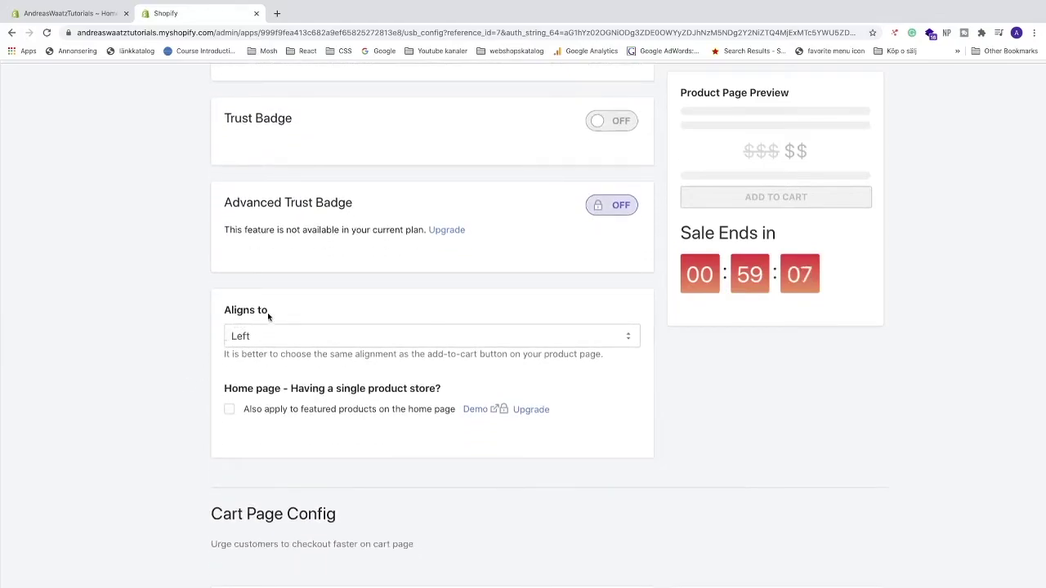
left_click(255, 334)
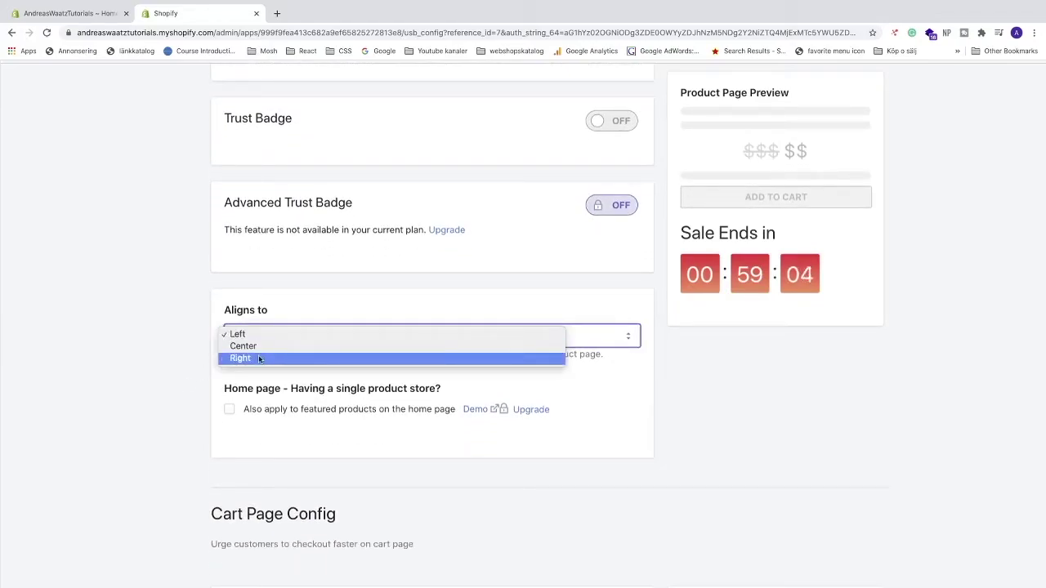
left_click(262, 347)
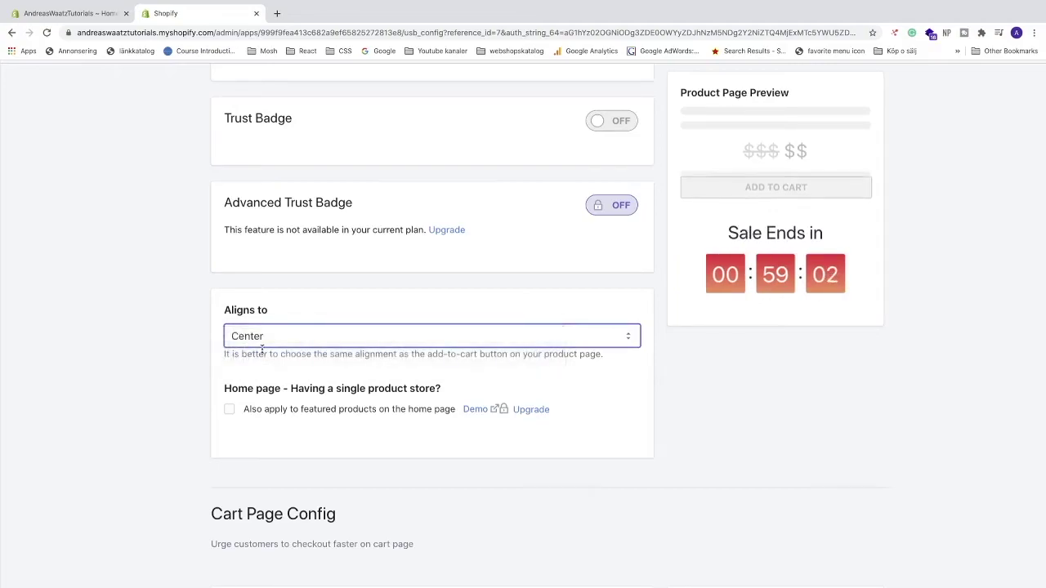
scroll(194, 374, "down", 3)
- Set the campaign targeting to All products
scroll(195, 374, "down", 8)
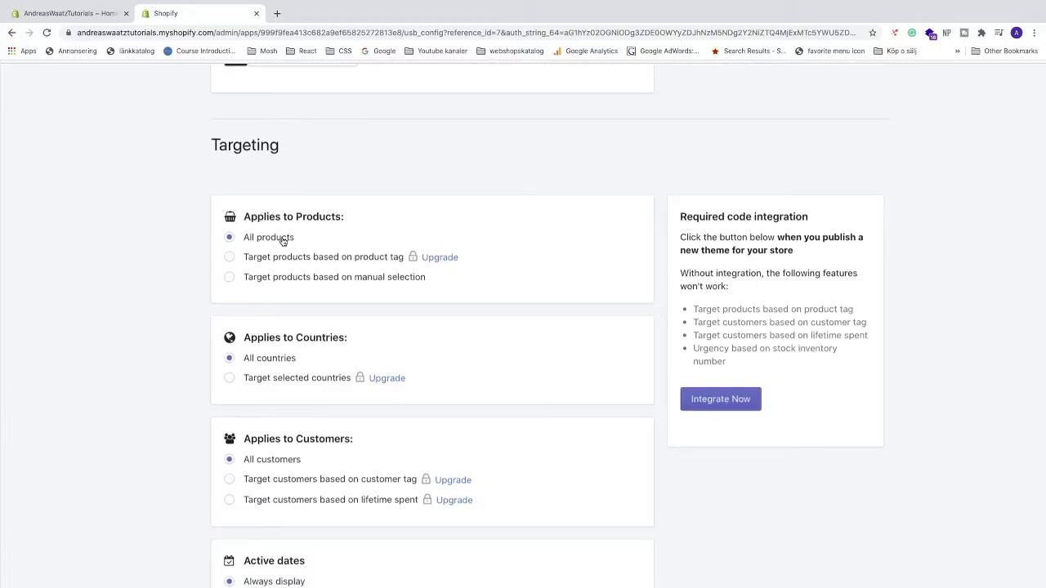
left_click(229, 278)
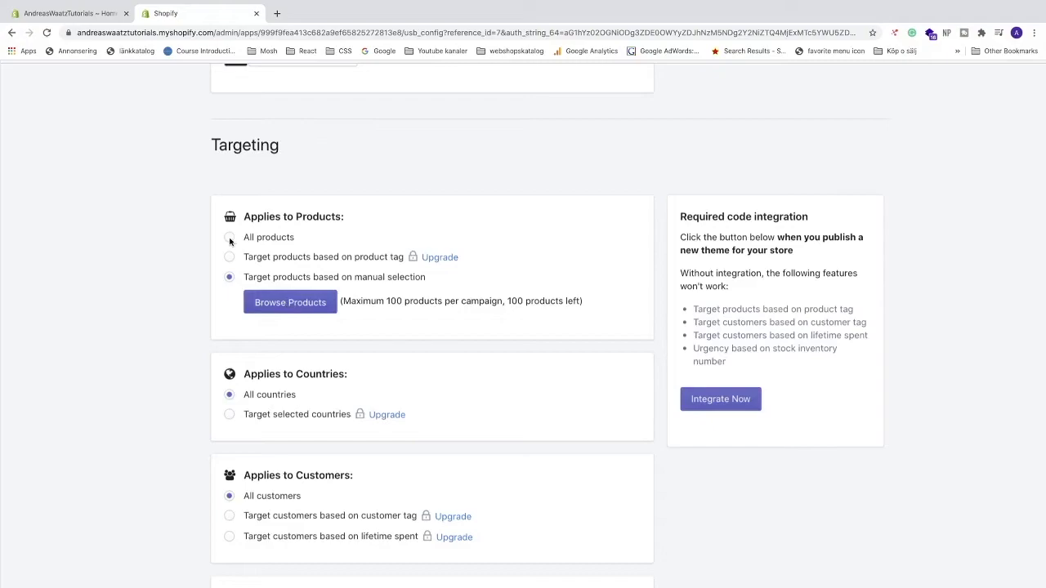
left_click(230, 238)
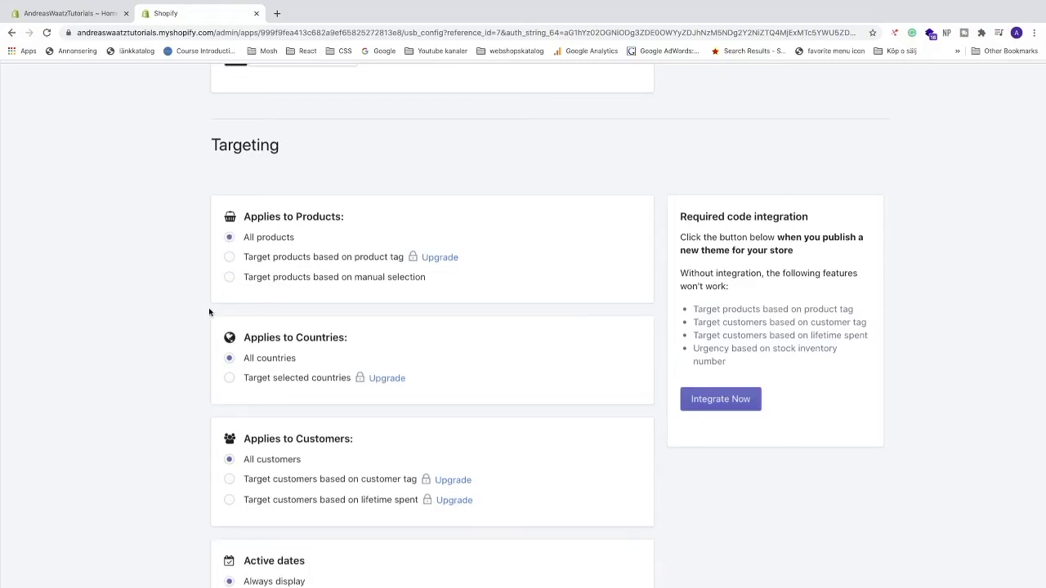
scroll(208, 307, "down", 1)
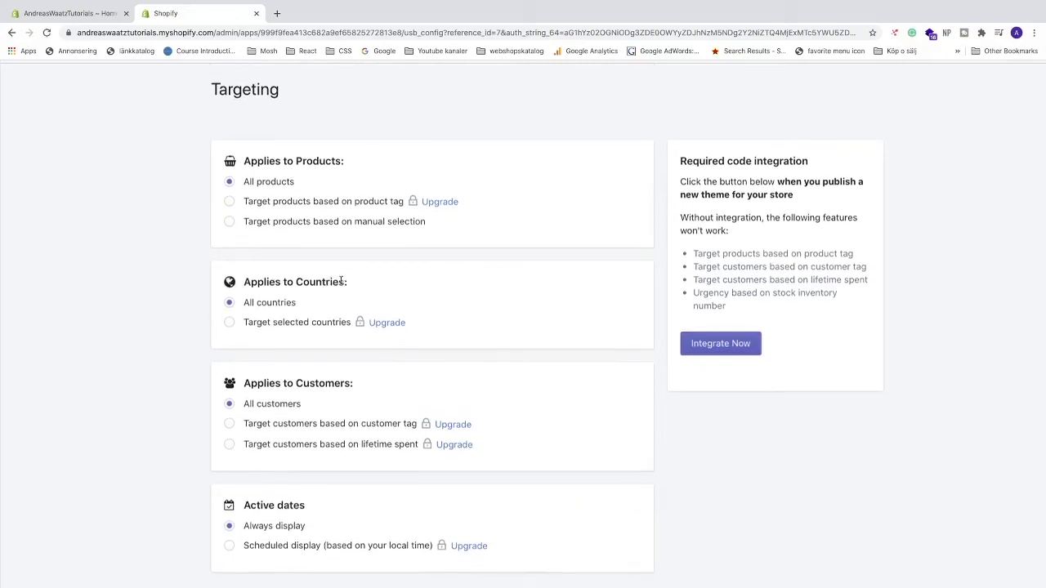
scroll(205, 327, "down", 2)
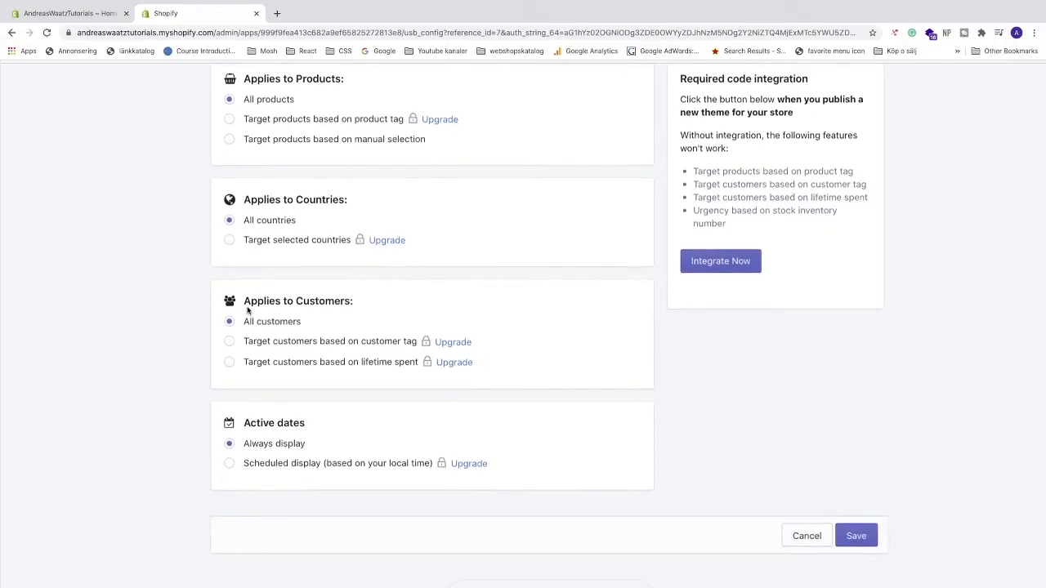
scroll(173, 347, "down", 1)
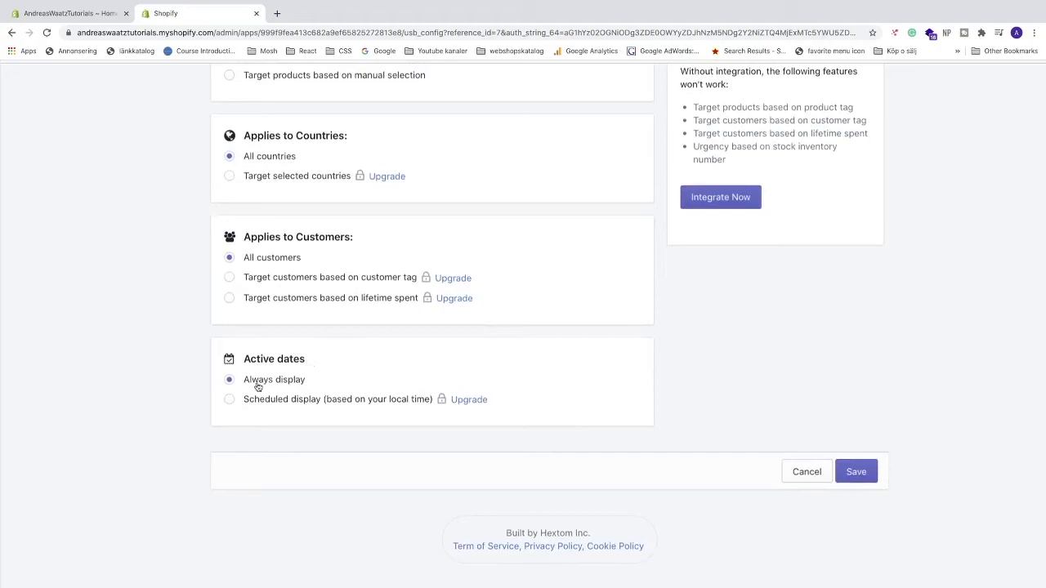
scroll(307, 384, "up", 2)
left_click_drag(680, 151, 844, 162)
left_click(834, 159)
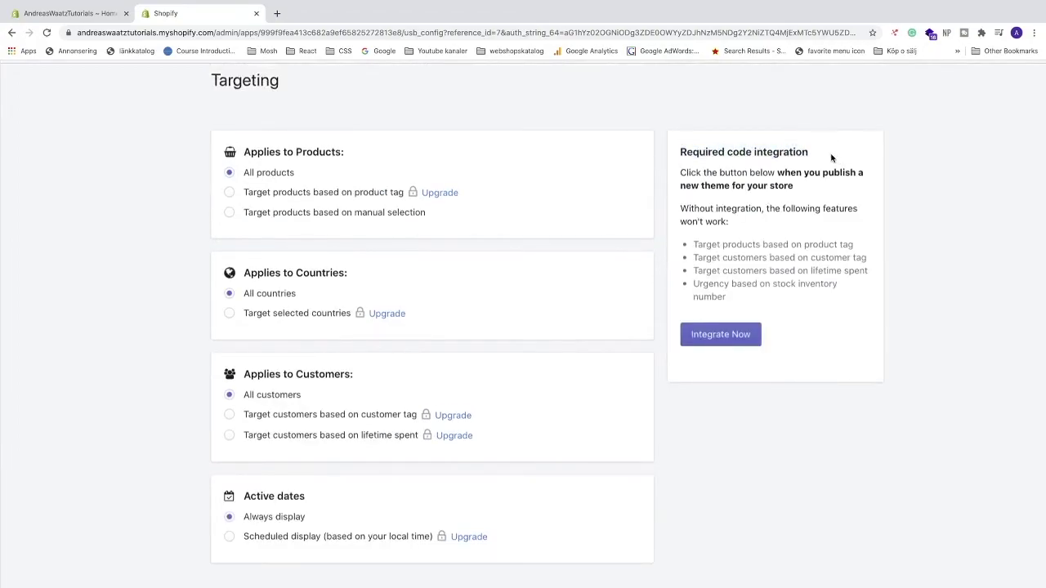
- Run the required code integration and confirm the Done message
left_click(722, 335)
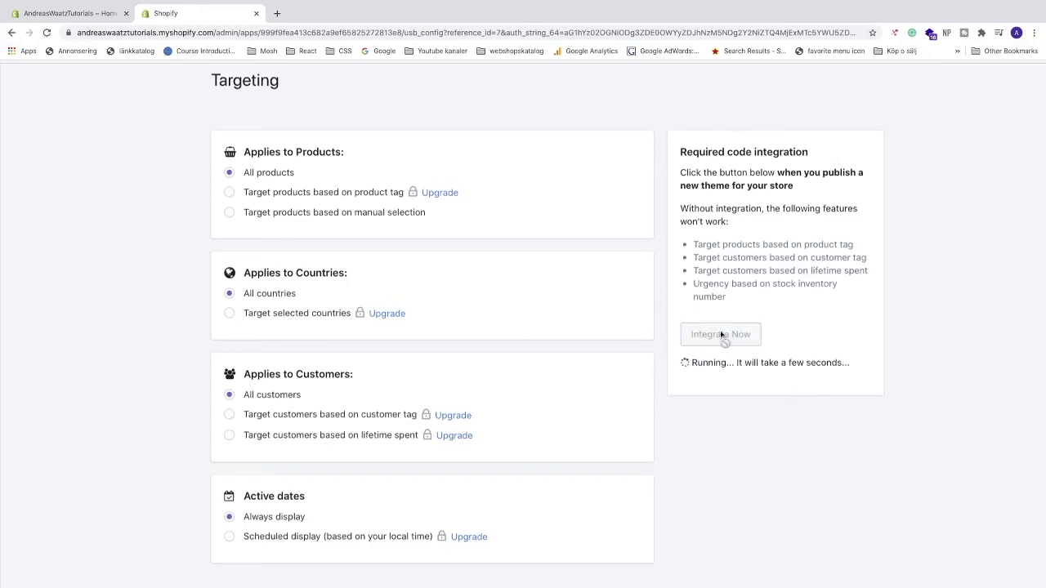
left_click_drag(692, 242, 746, 299)
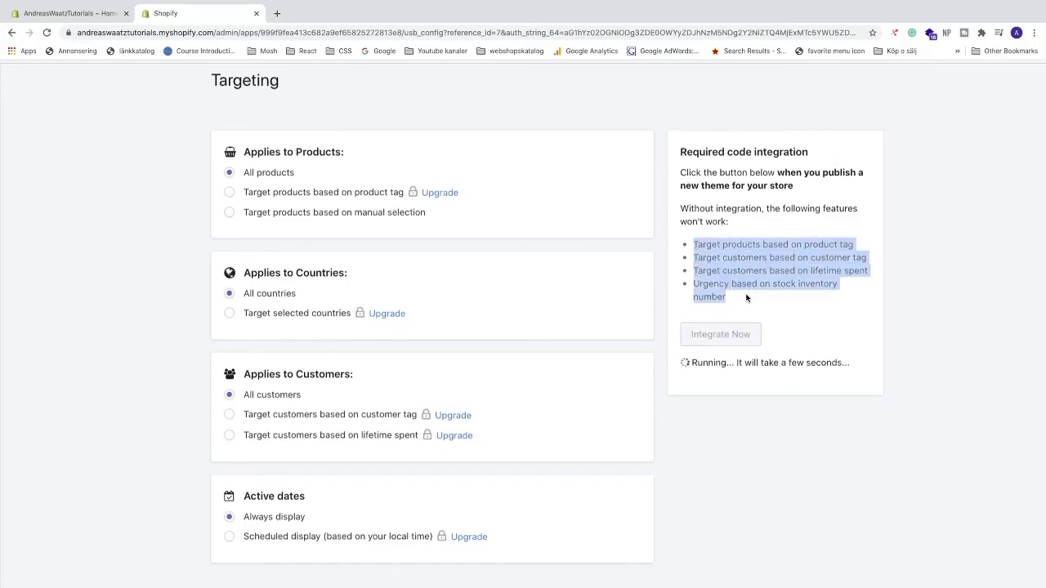
left_click(745, 297)
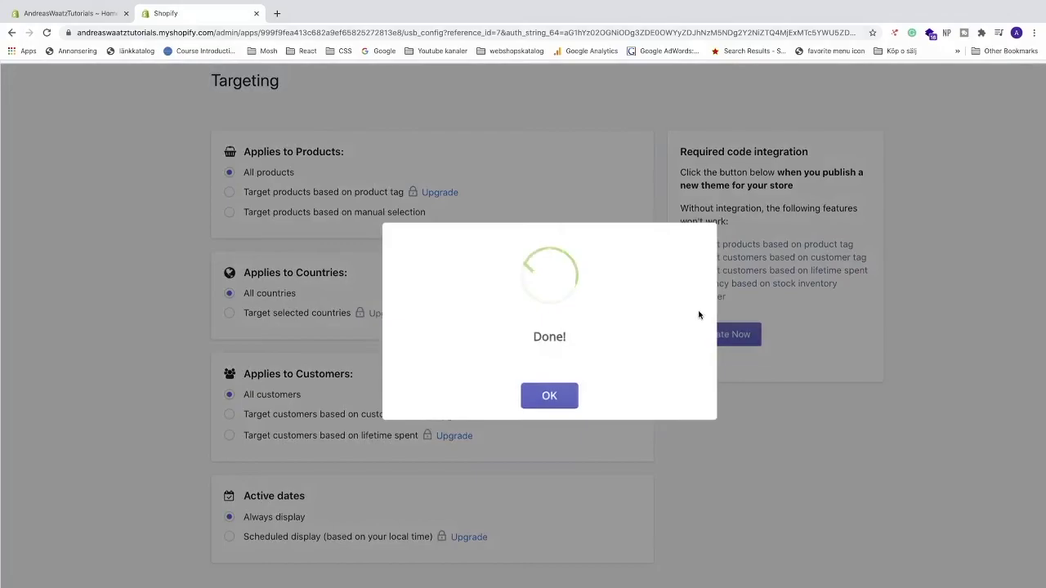
left_click(554, 397)
scroll(716, 376, "down", 3)
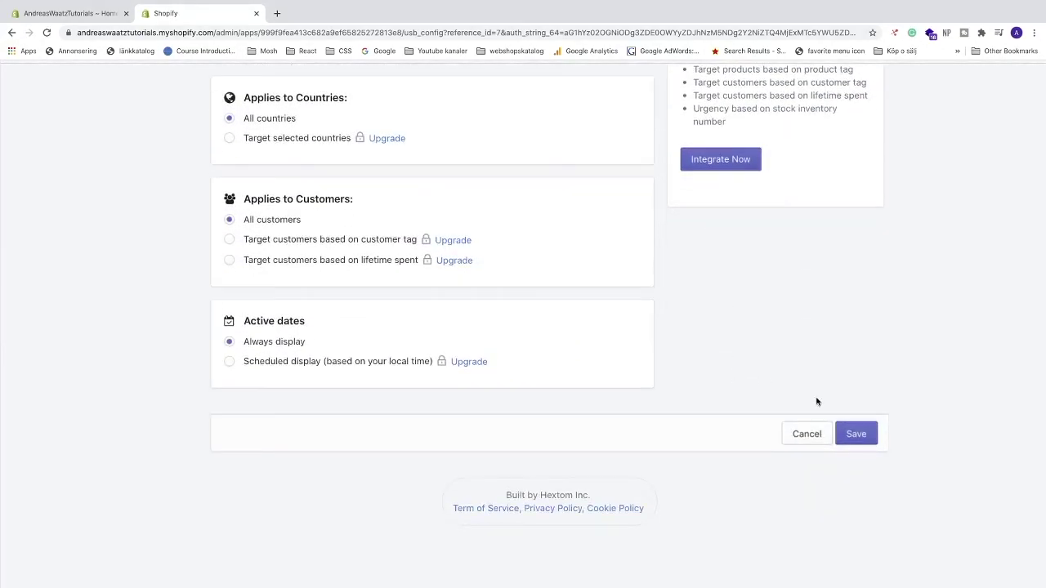
- Save the campaign, acknowledge its creation, and pause My flash sale boost in the list
left_click(863, 438)
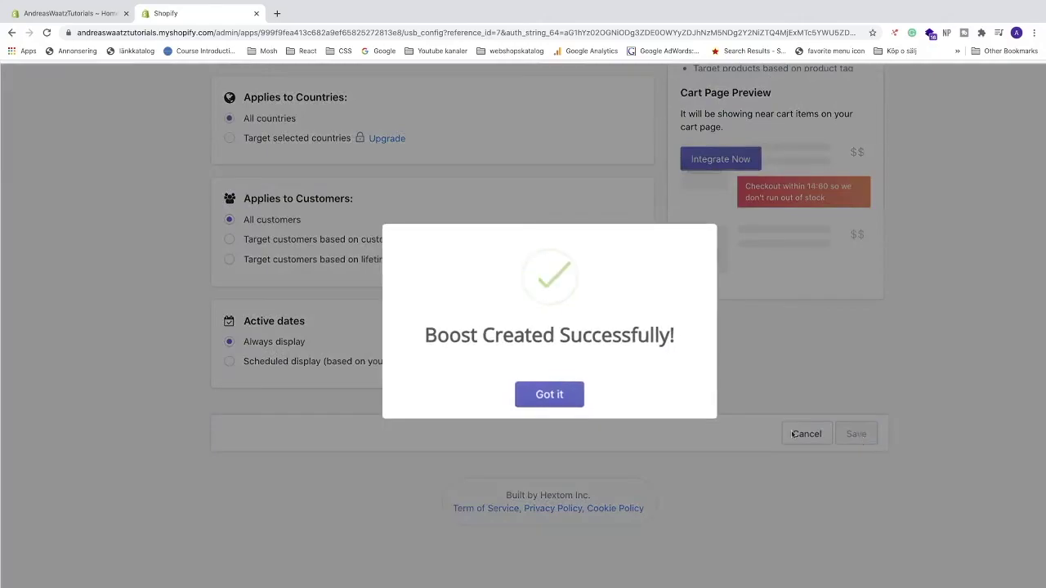
left_click(543, 397)
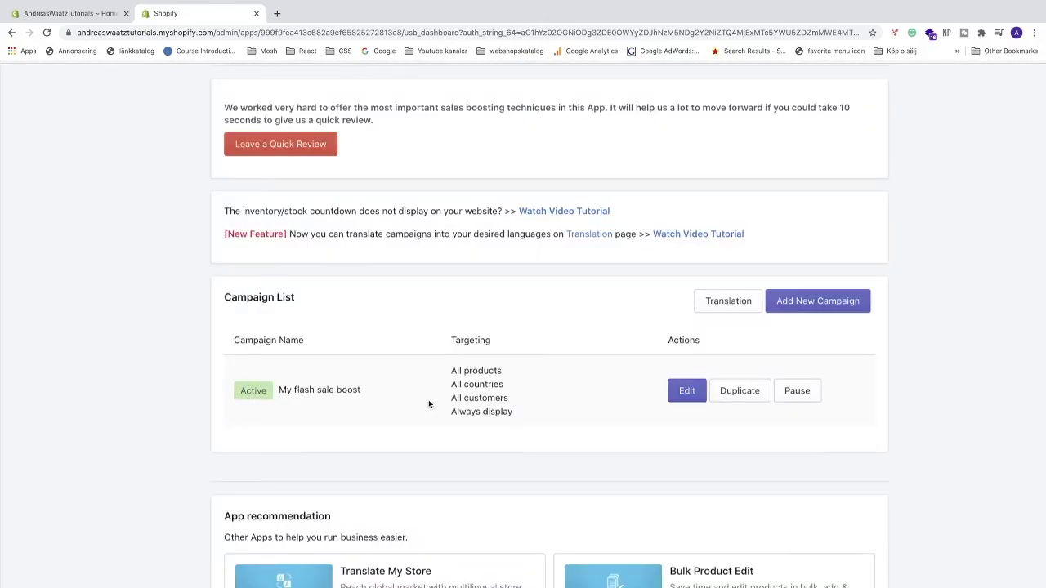
left_click(799, 401)
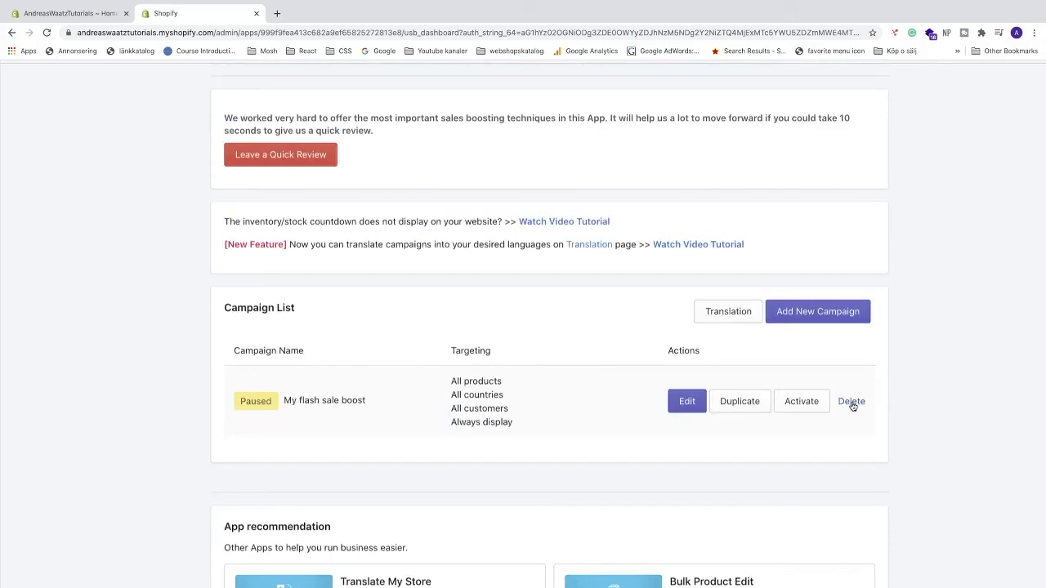